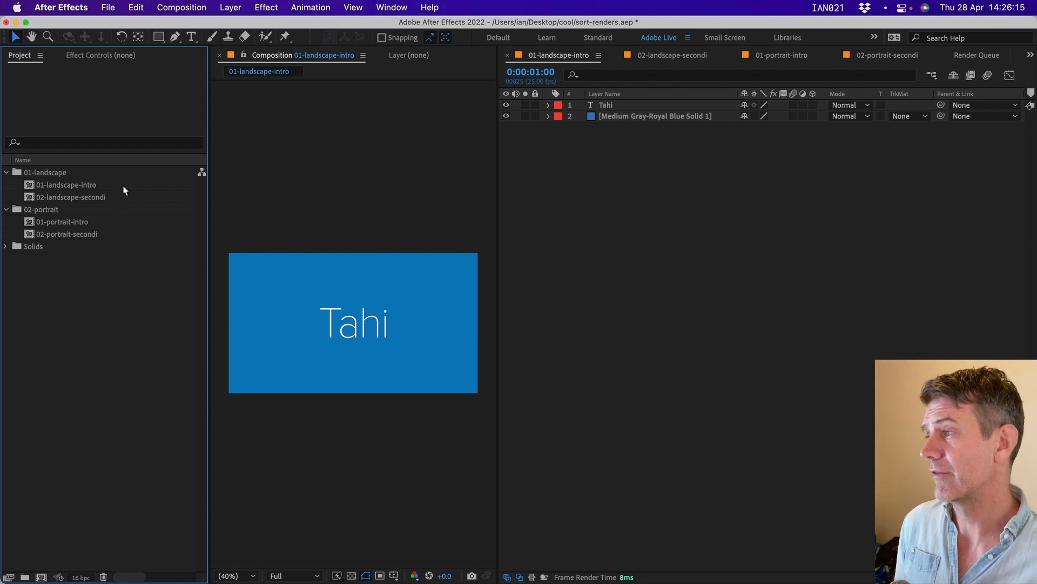
Preview the 02-portrait-secondi, 01-landscape-intro and 02-landscape-secondi comps from the Project panel
left_click(118, 186)
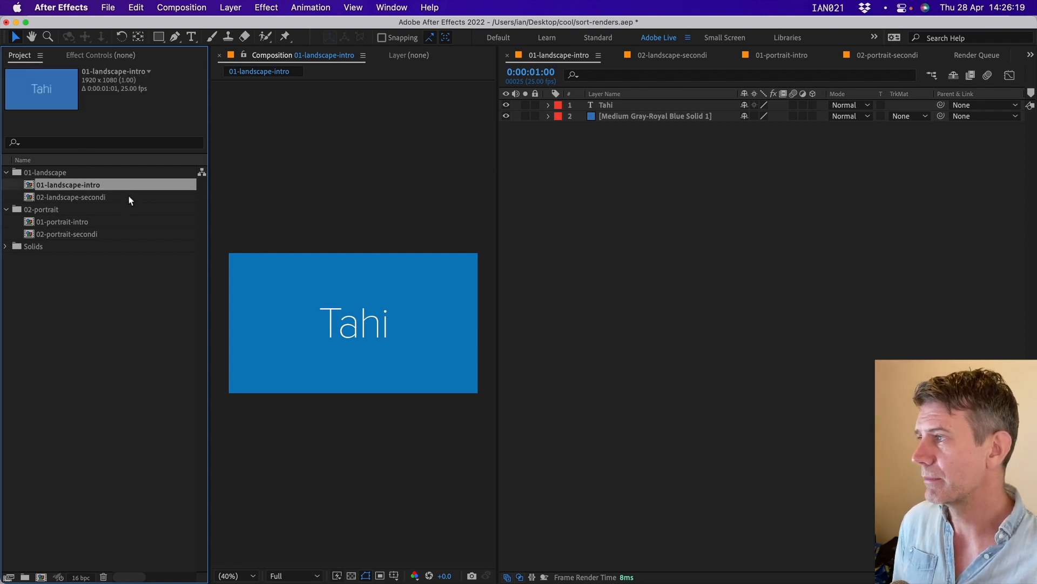
double_click(117, 234)
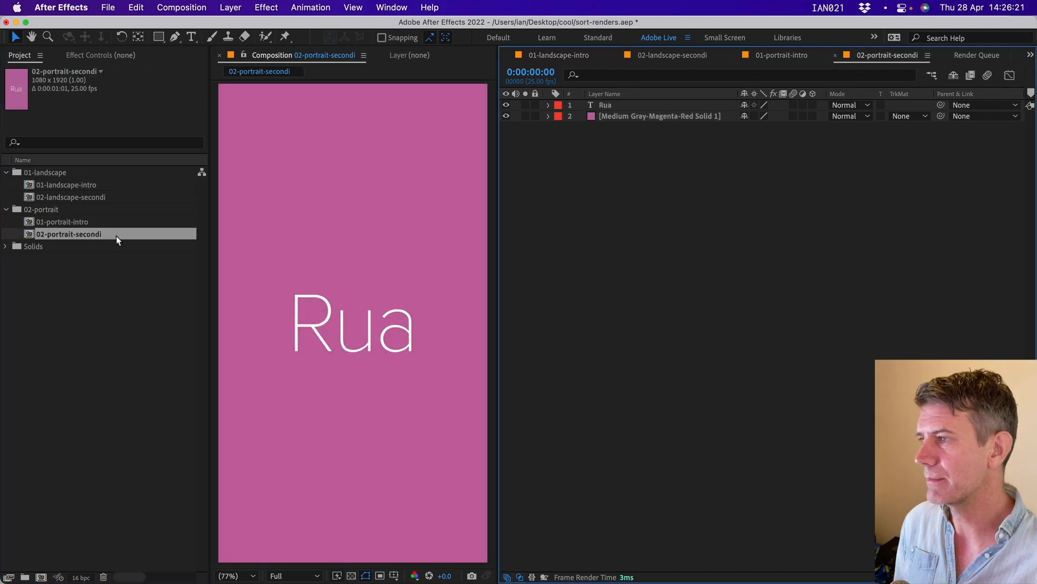
double_click(109, 186)
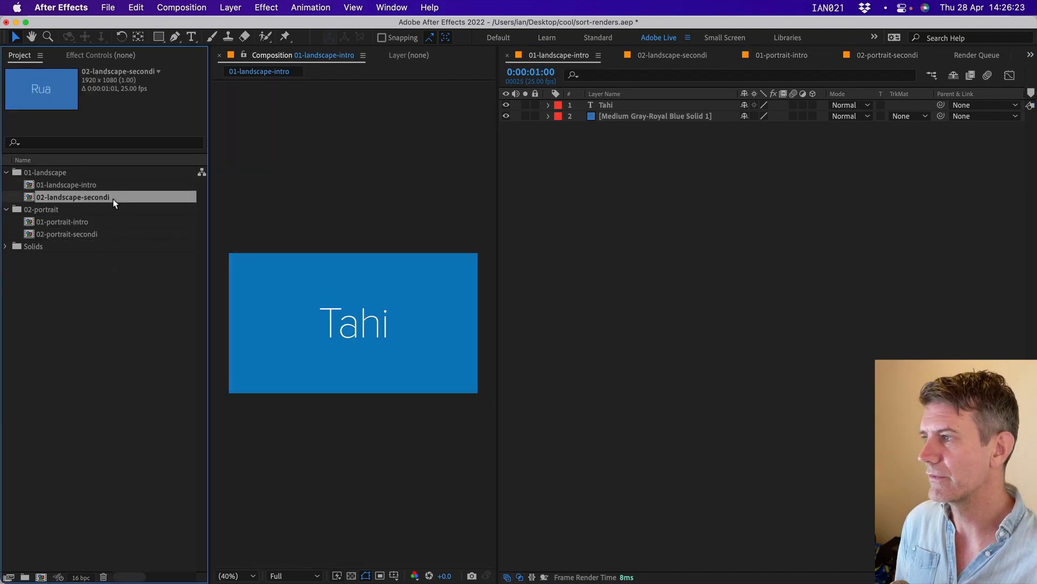
double_click(113, 199)
Select both landscape comps, intro and secondi, together in the 01-landscape folder
key("Left")
key("Right")
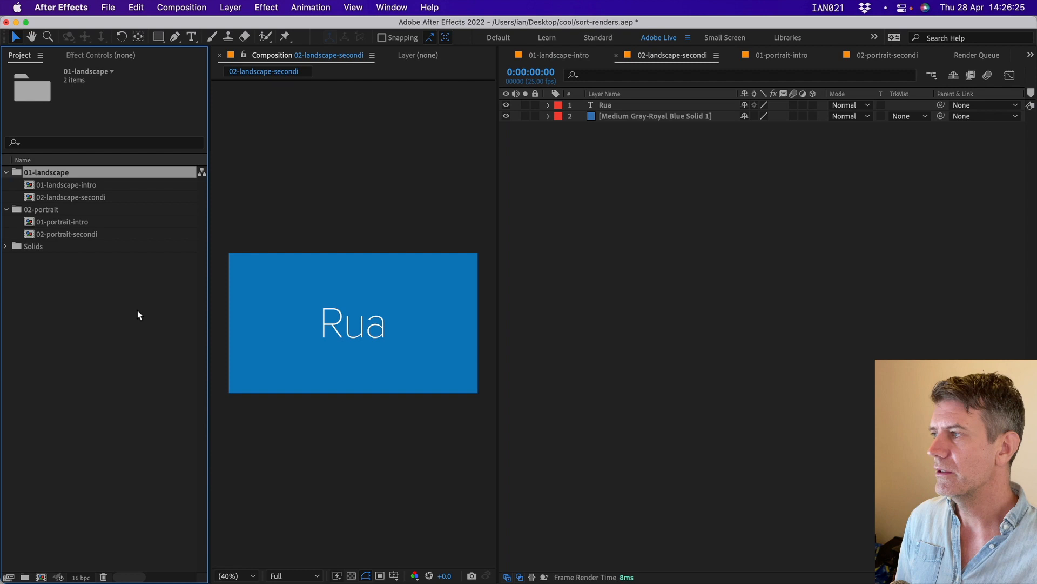
left_click(119, 185)
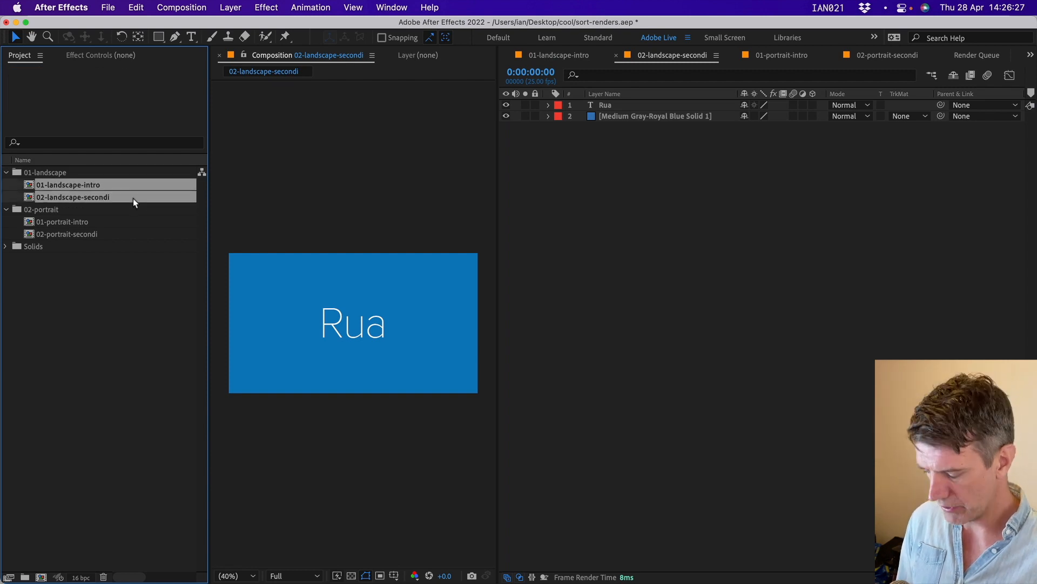
Queue the selected landscape comps with Cmd+M and render them to .mov files
key("super+m")
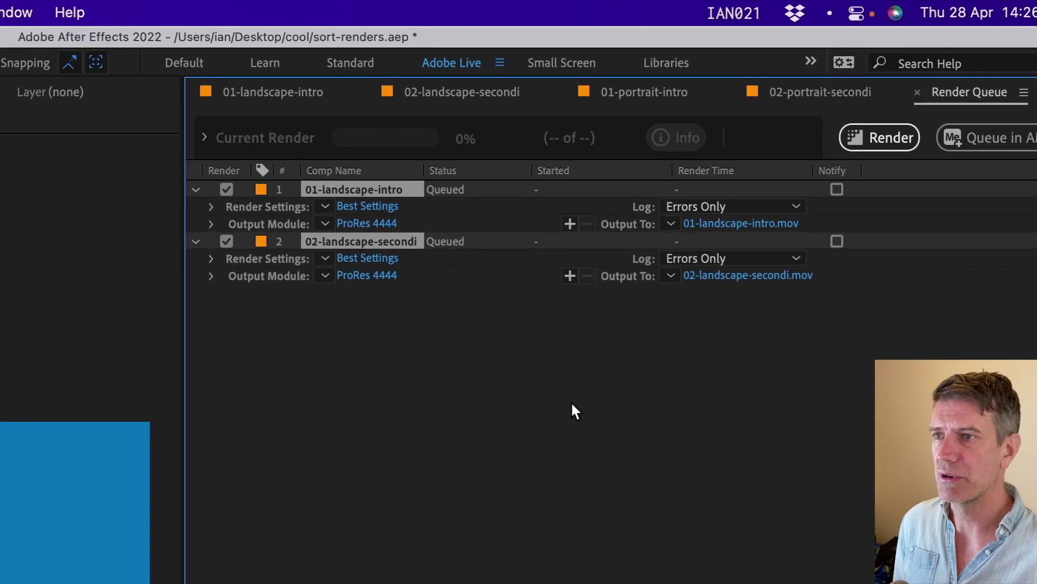
key("Return")
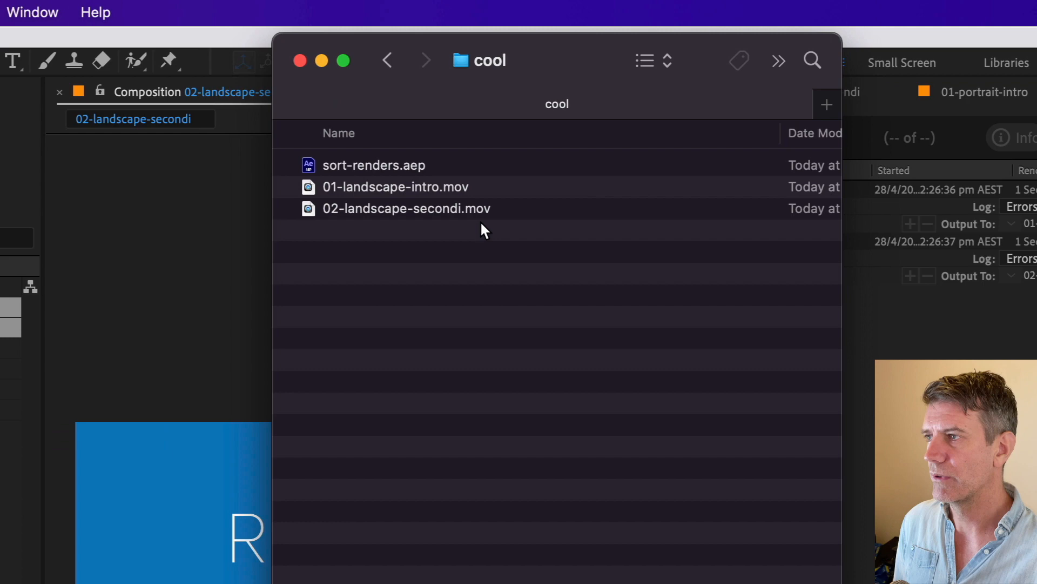
Trash the two rendered .mov files sitting beside the project file in Finder
left_click_drag(481, 231, 462, 189)
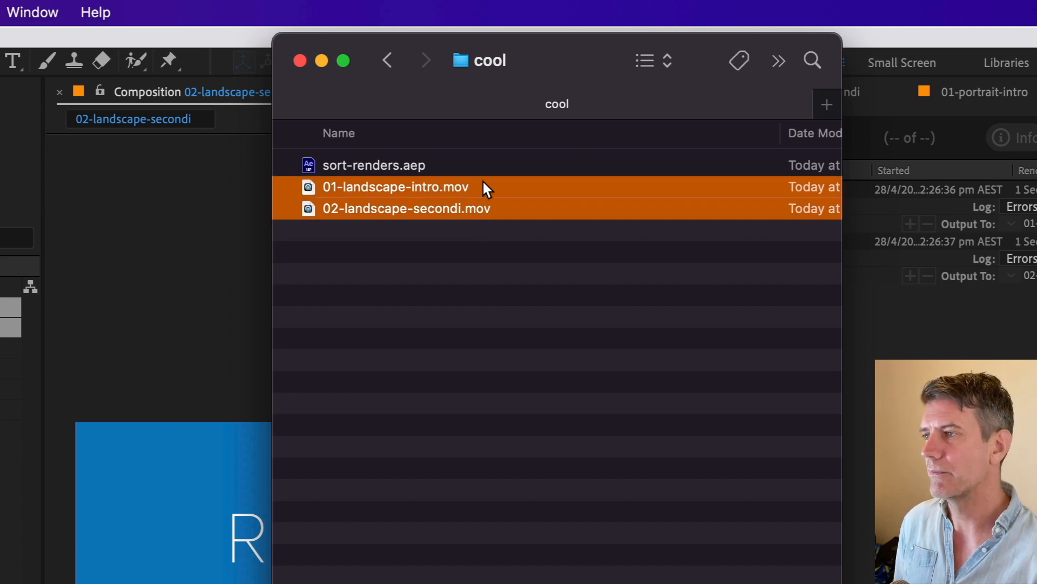
key("super+BackSpace")
Clear the finished queue items, re-queue both landscape comps and choose Custom output naming for item 2
key("super+Tab")
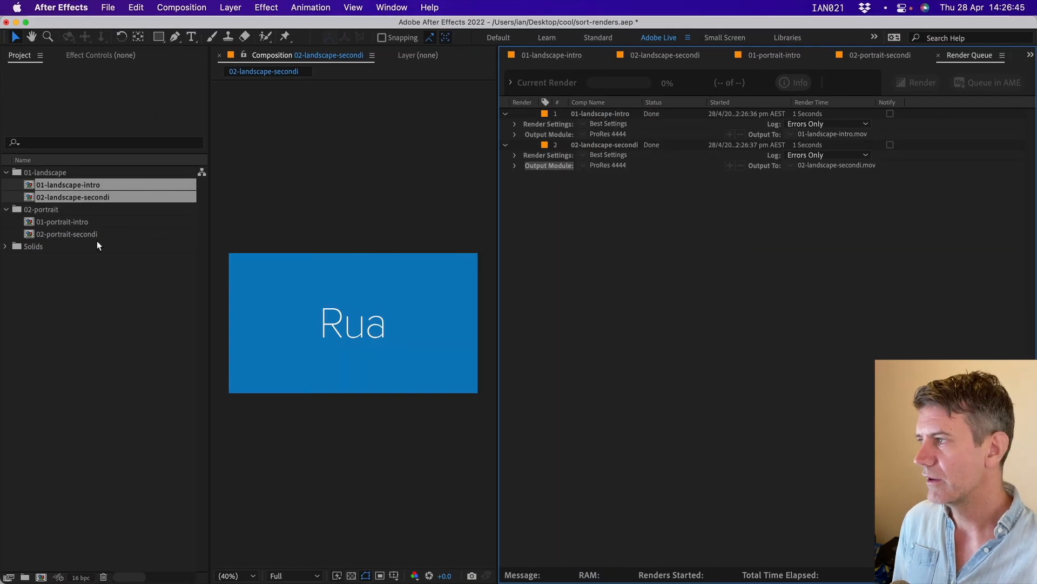
key("super+a")
key("Delete")
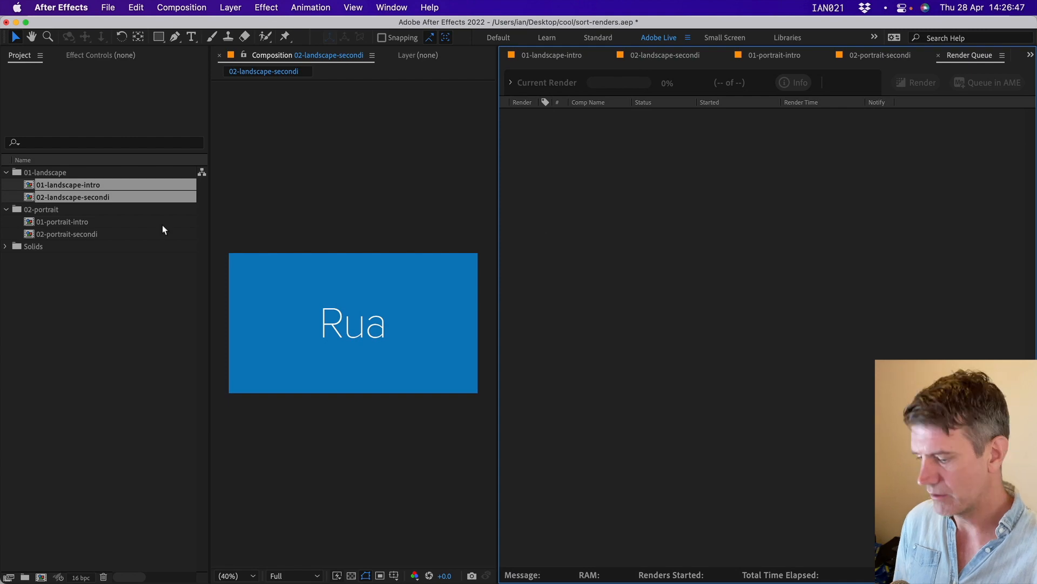
key("ctrl+super+m")
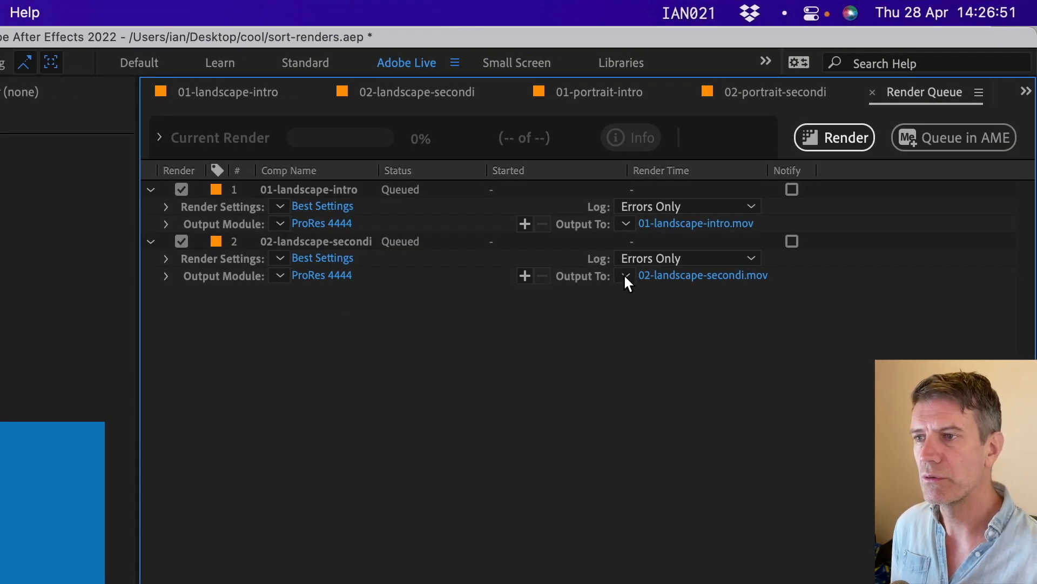
left_click(623, 274)
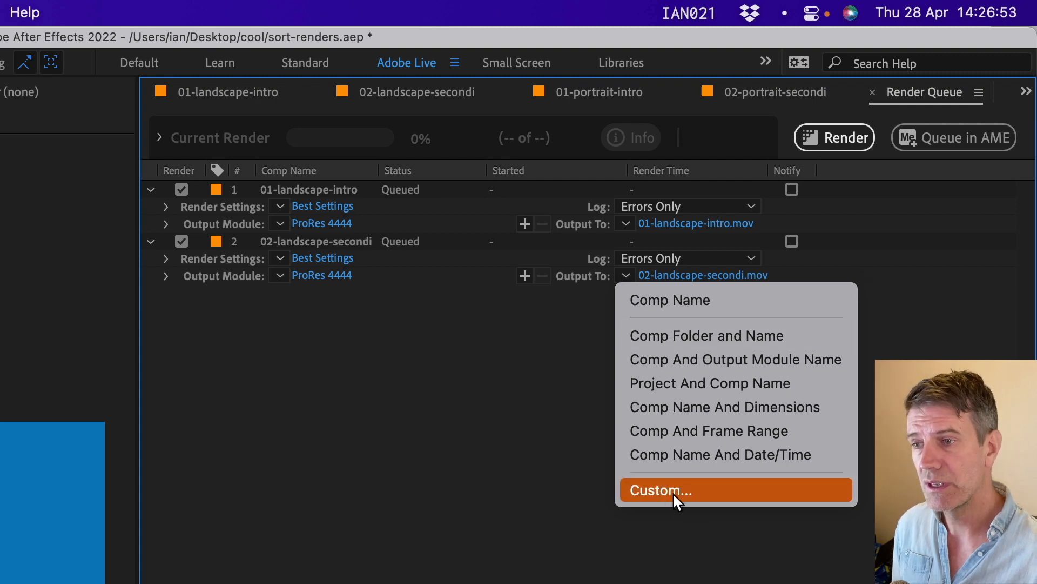
left_click(701, 493)
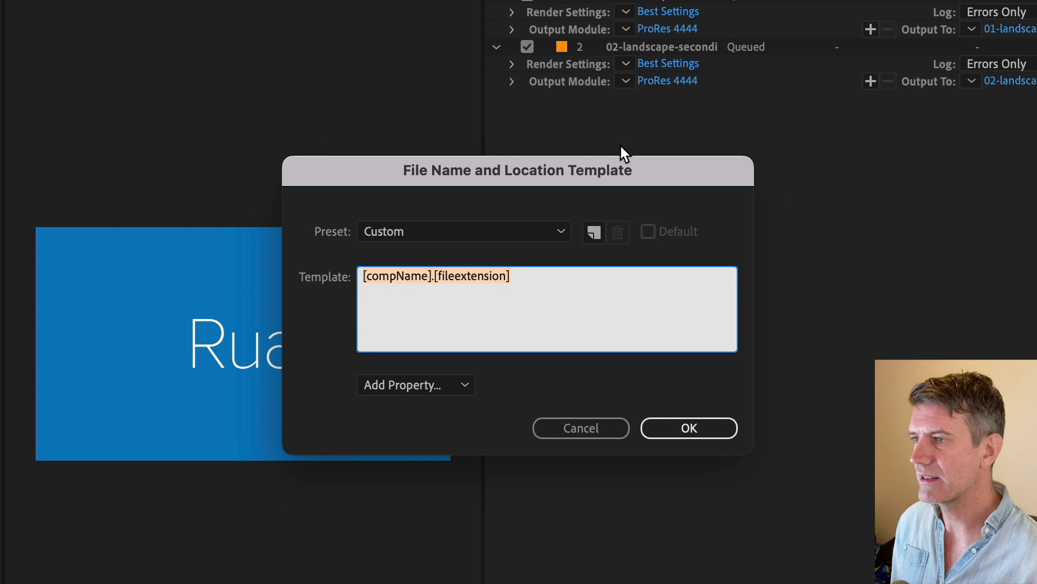
left_click(459, 234)
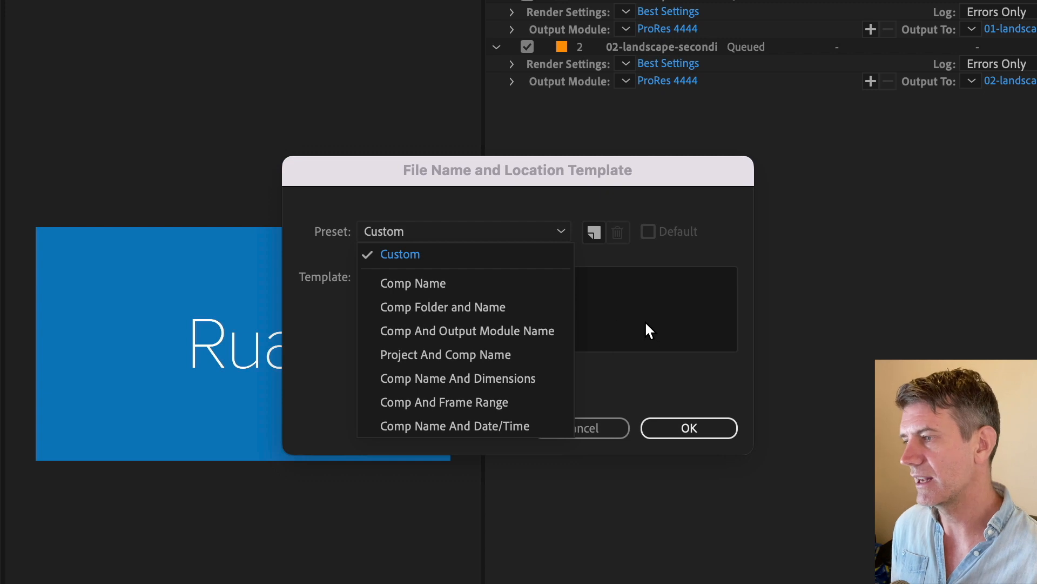
left_click(659, 319)
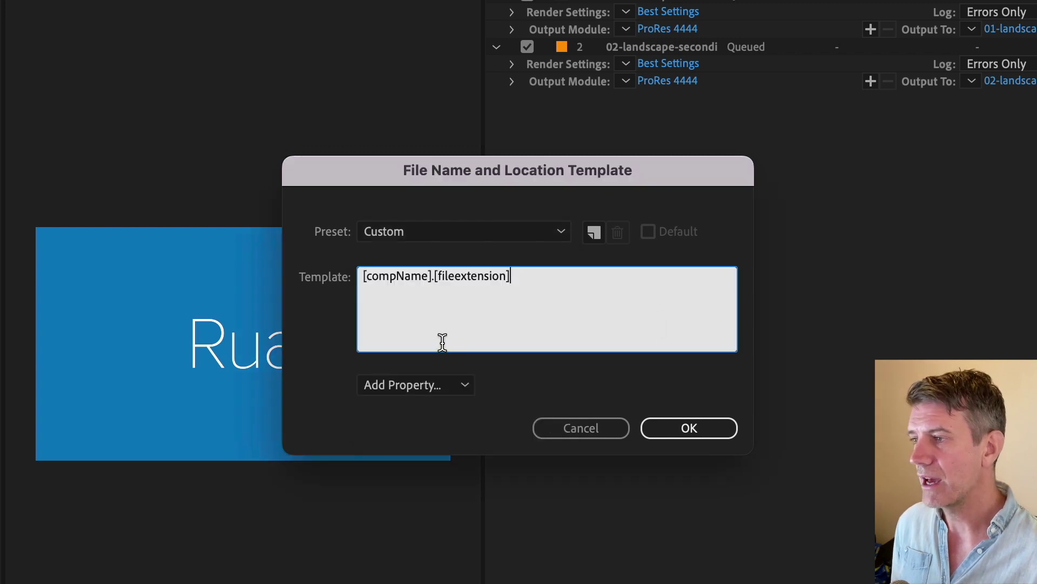
left_click(445, 384)
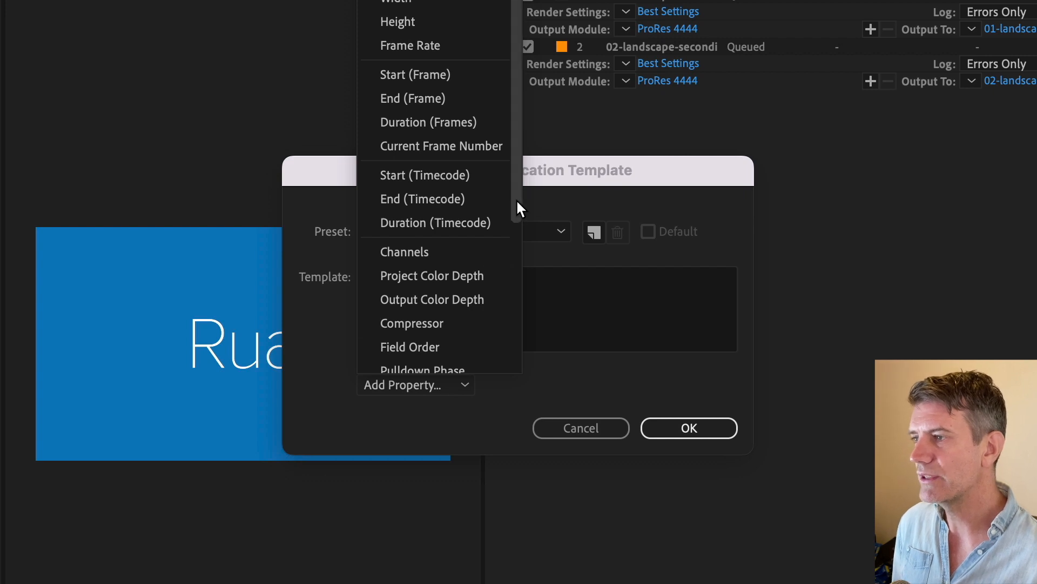
mouse_move(516, 198)
left_mouse_down()
mouse_move(528, 351)
mouse_move(532, 183)
left_mouse_up()
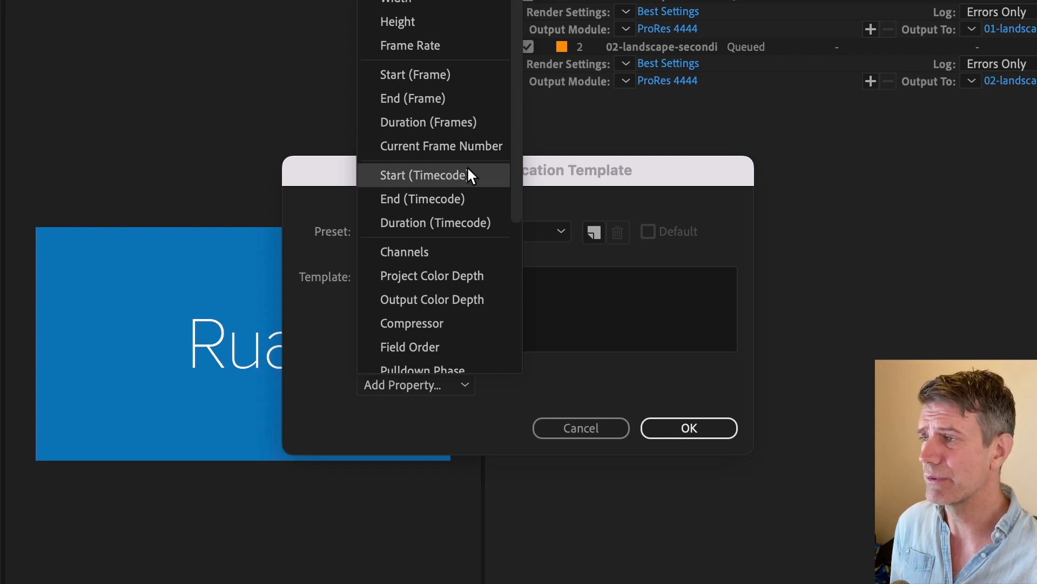
left_click(648, 317)
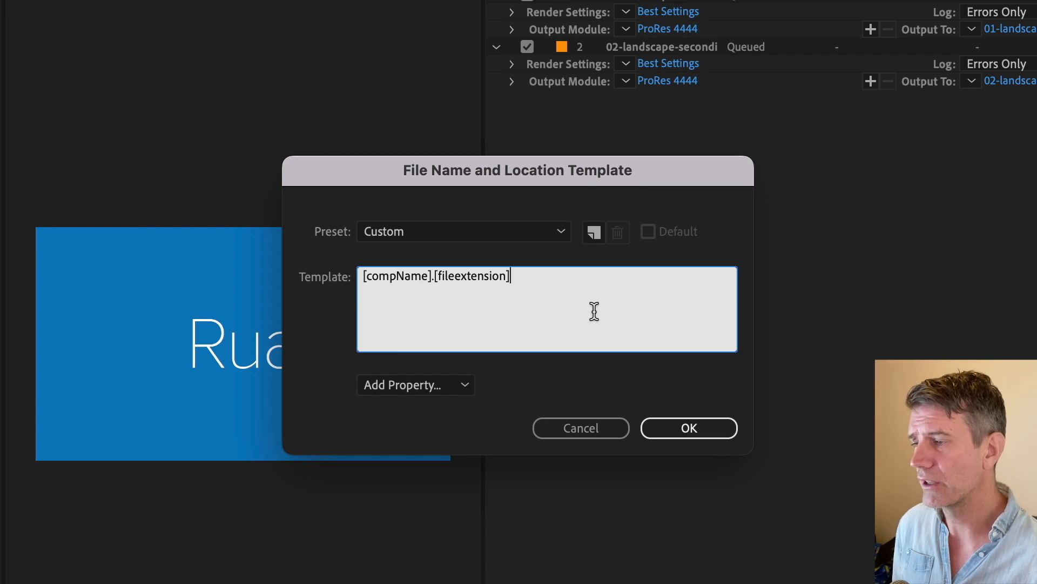
key("Up")
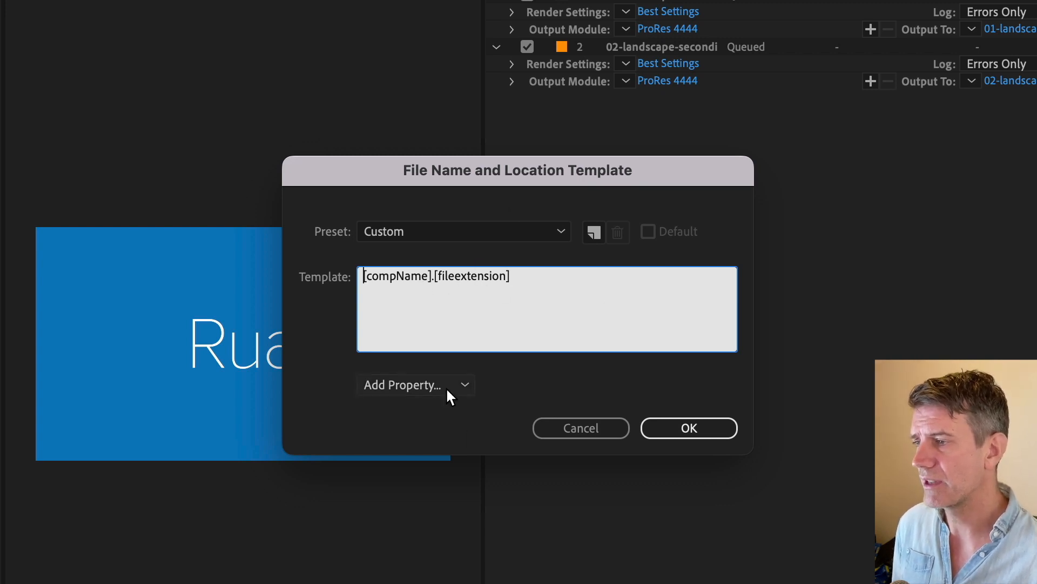
Insert [projectFolder] at the start so the template reads [projectFolder]/renders/[compName].[fileextension]
left_click(448, 382)
scroll(419, 206, "down", 5)
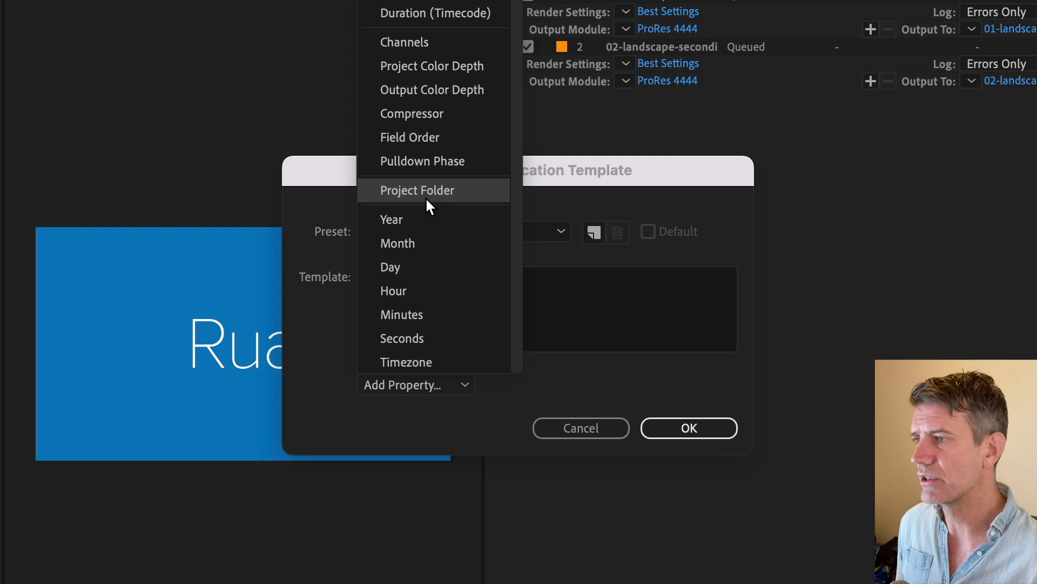
left_click(434, 189)
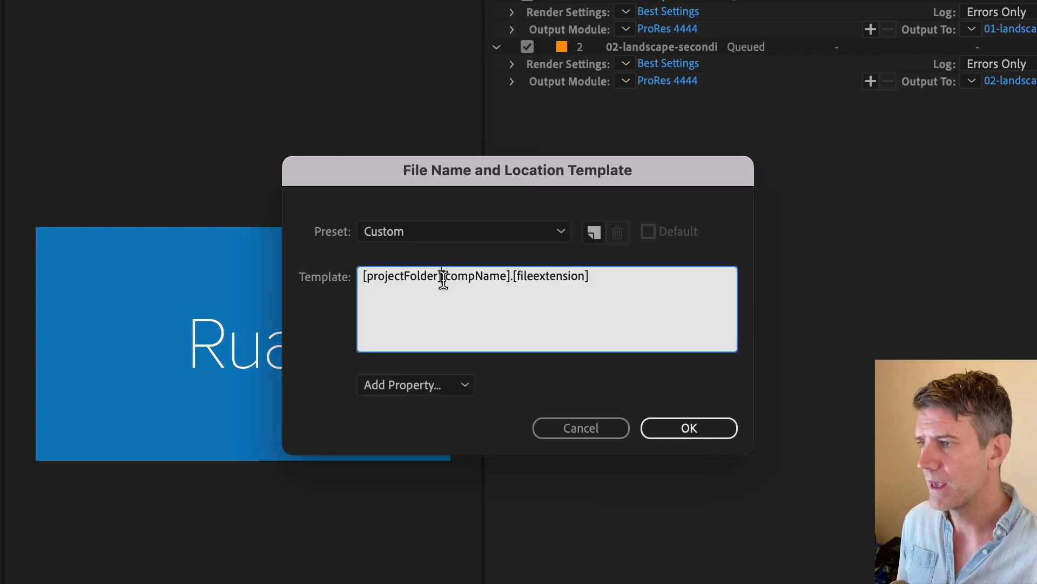
type("/")
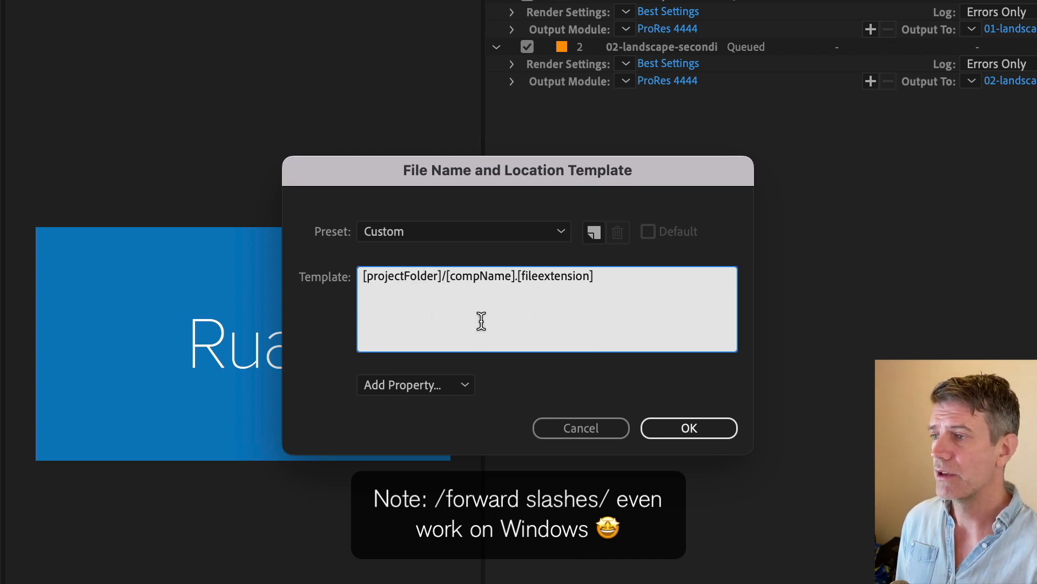
type("renders")
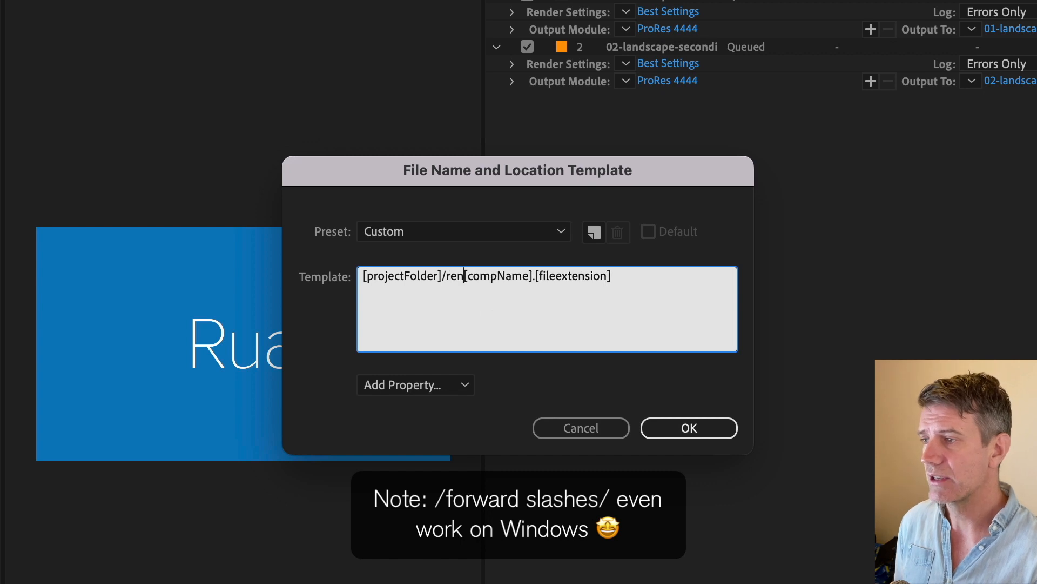
type("/")
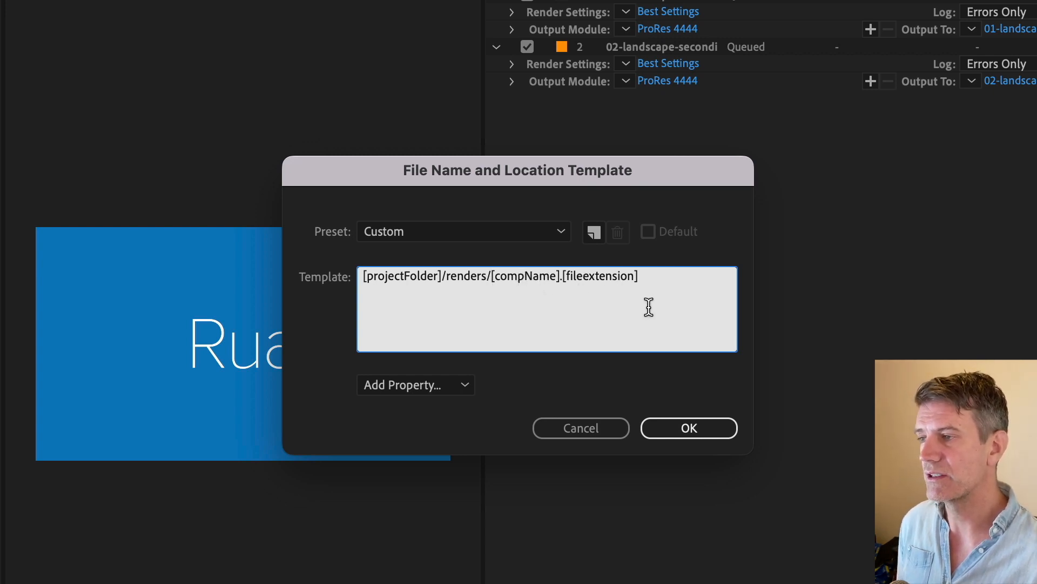
Save the template as preset 'renders folder' and accept it for the second render item
left_click(593, 232)
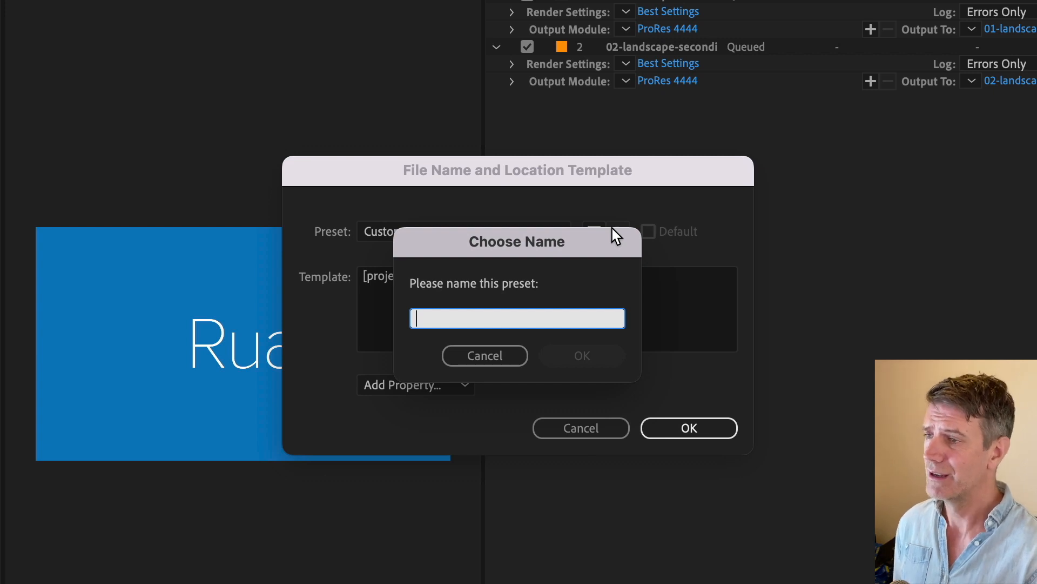
type("renders")
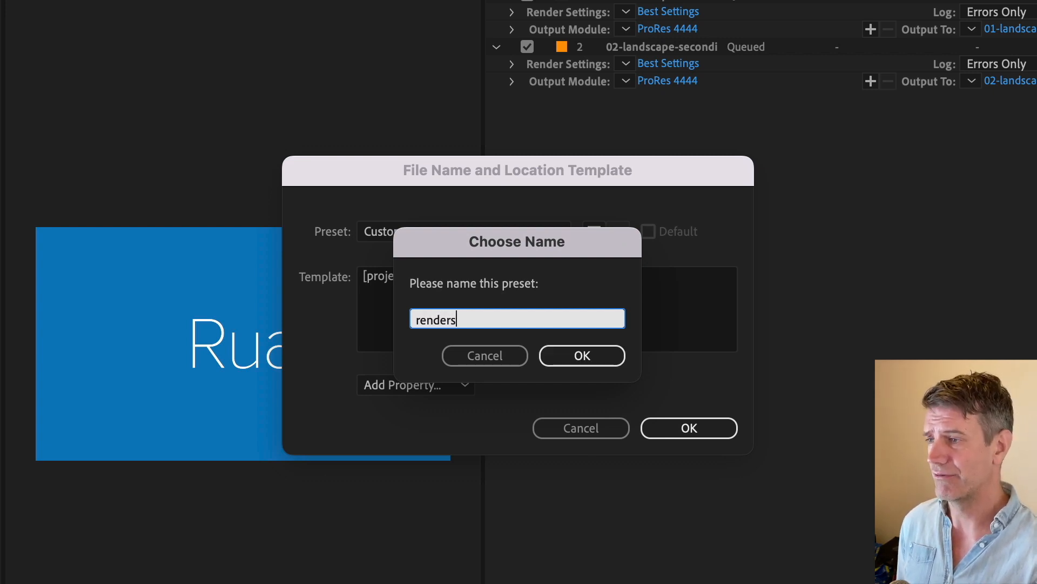
type(" folder")
key("Return")
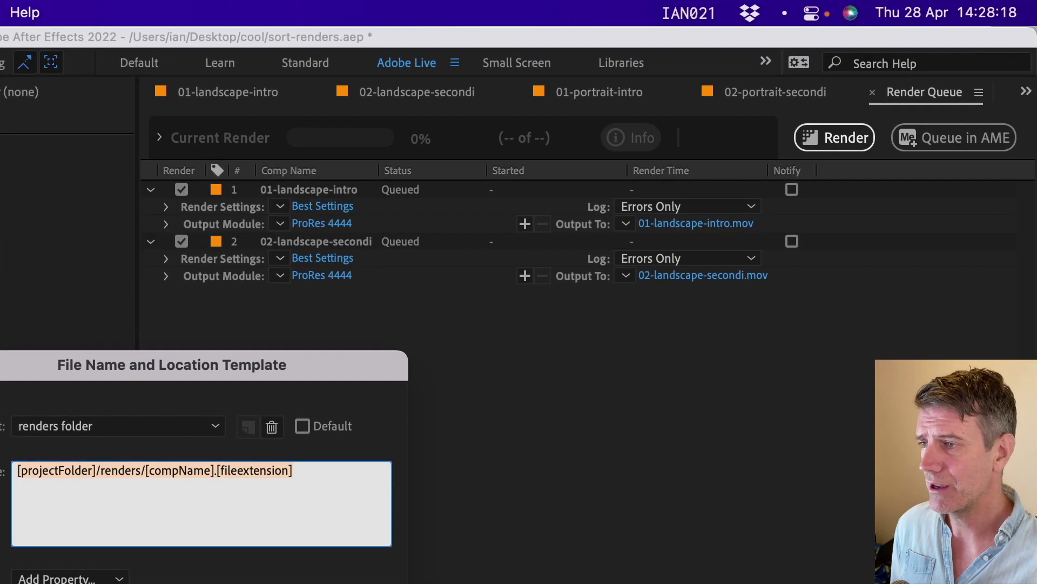
key("Return")
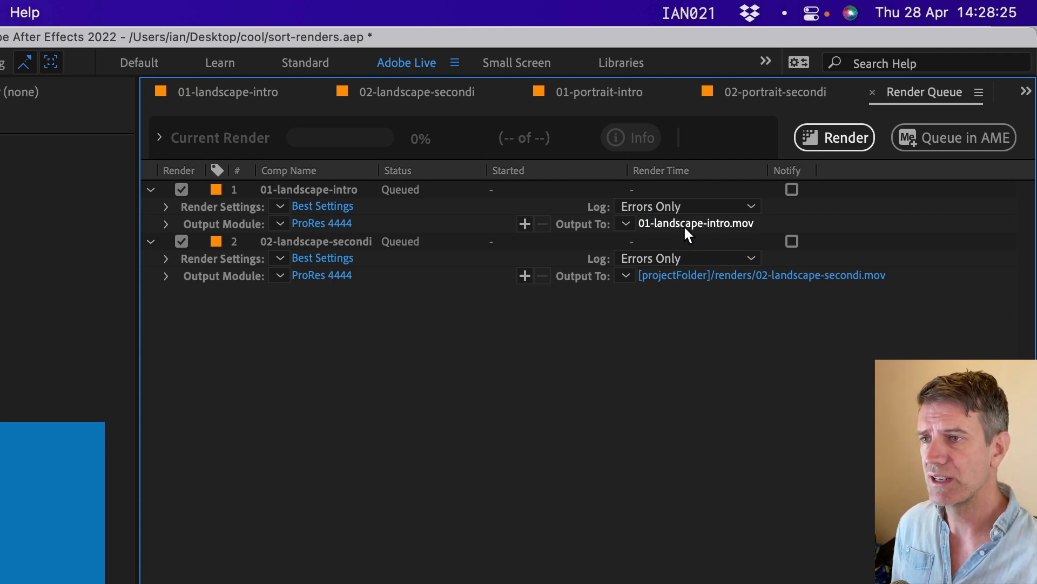
Apply the 'renders folder' template to item 1 and render both queued comps
left_click(625, 223)
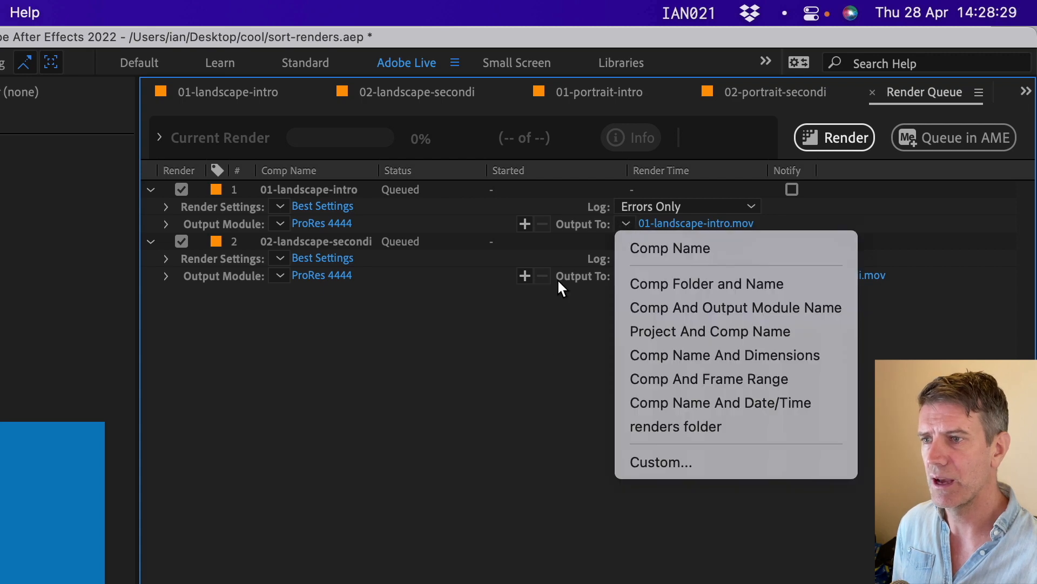
left_click(681, 428)
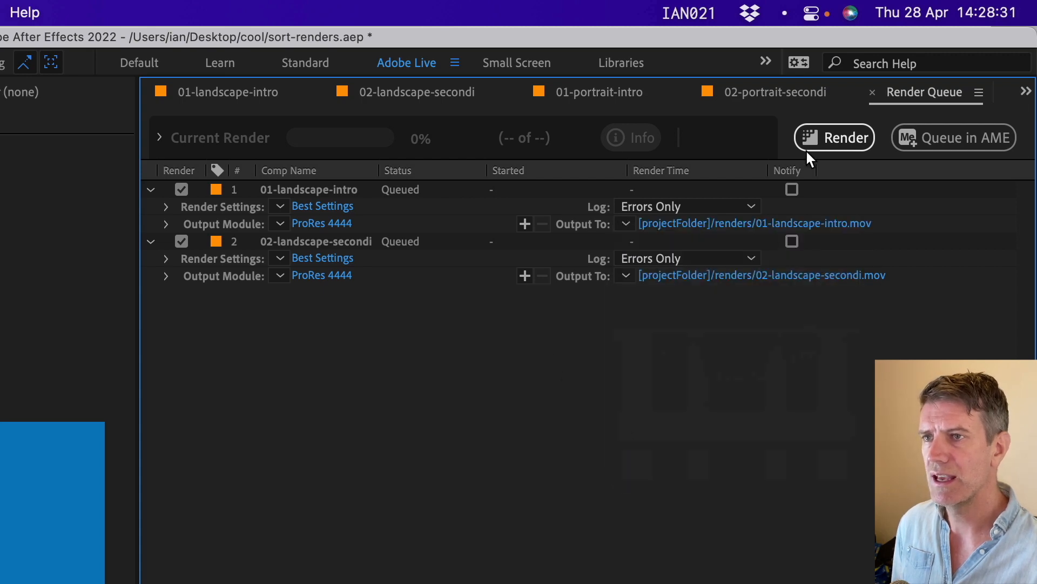
left_click(835, 137)
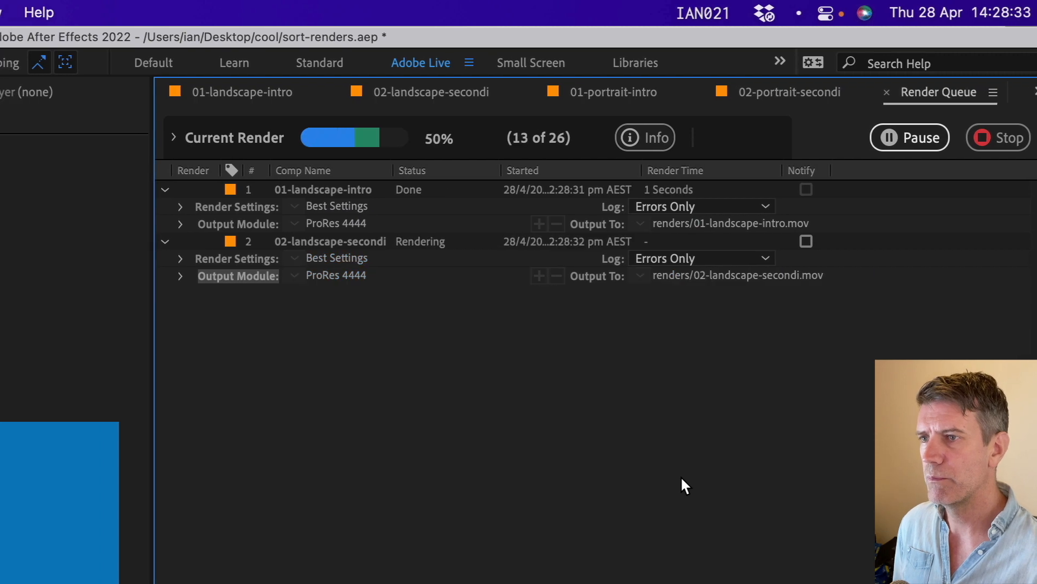
Inspect the two .mov files inside the renders subfolder in Finder
key("super+Tab")
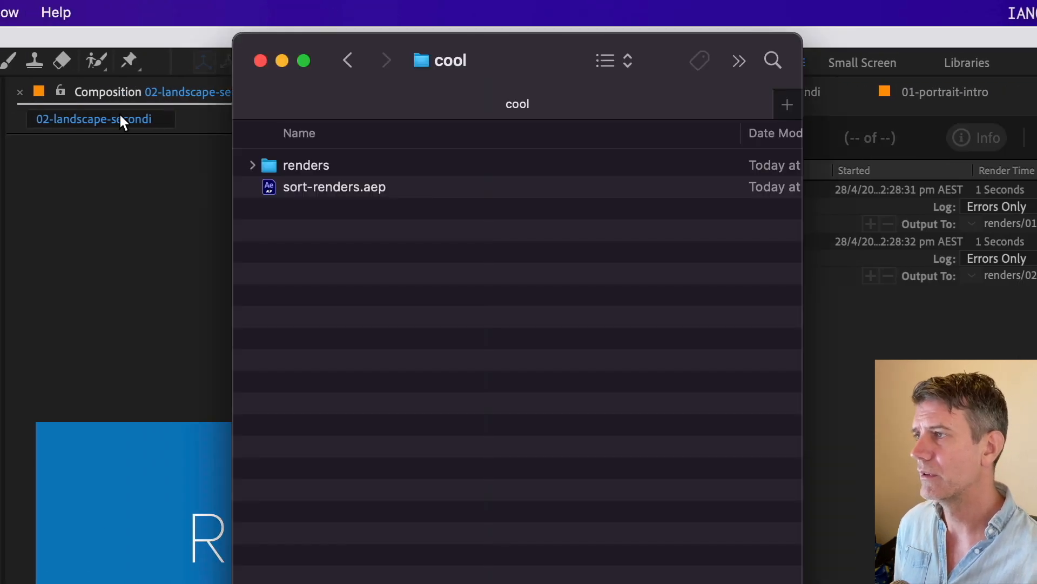
left_click(252, 164)
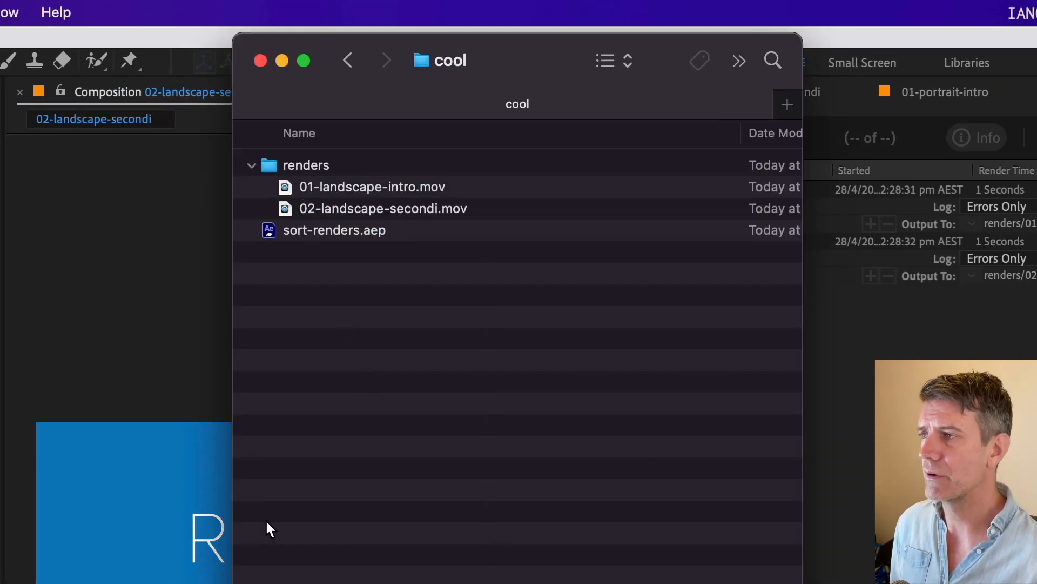
left_click(482, 162)
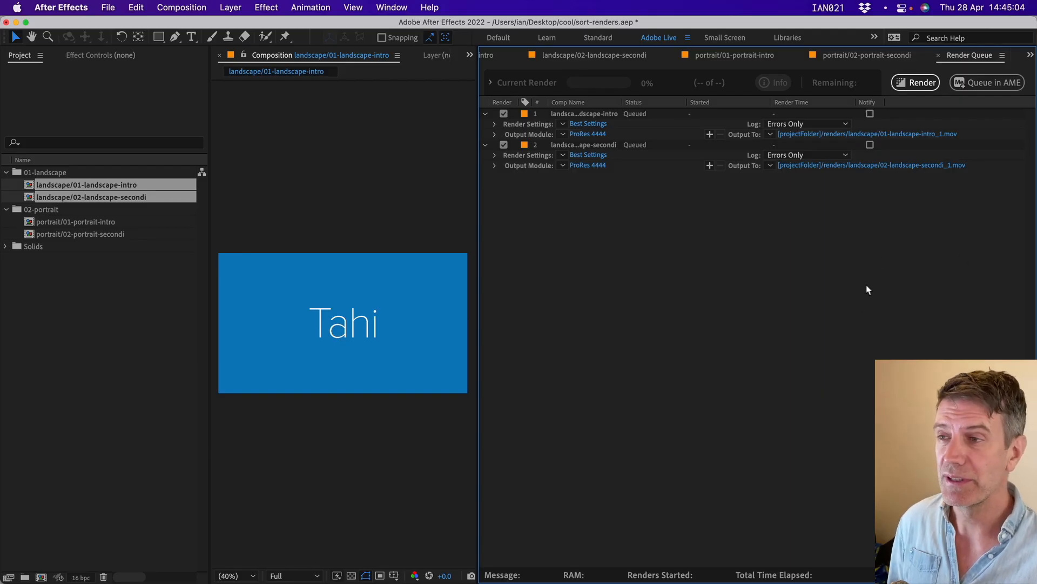
Make the timestamp preset the default naming template from item 2's Custom dialog, then cancel without changing paths
left_click(771, 166)
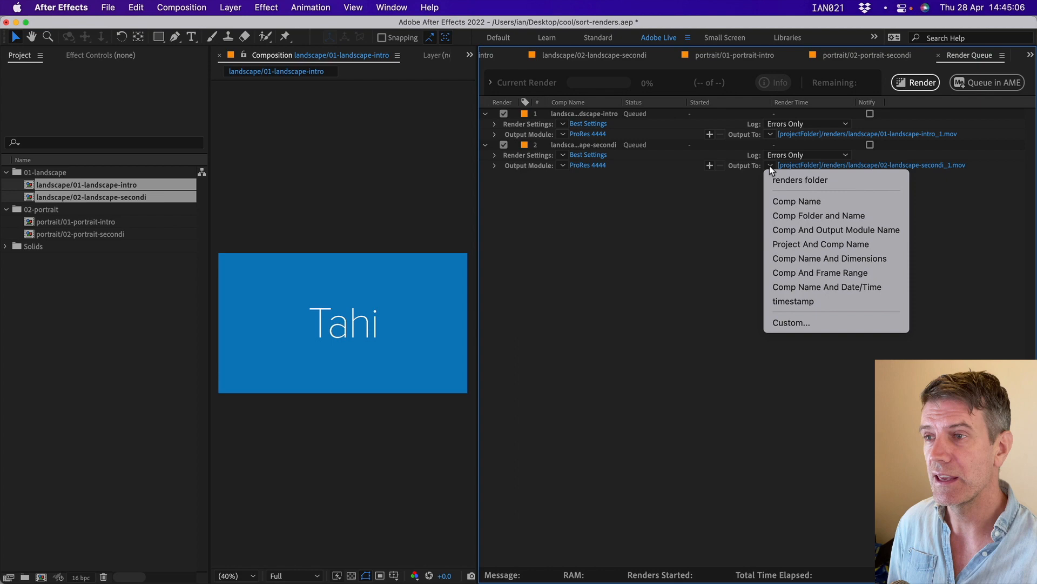
left_click(827, 325)
left_click(529, 243)
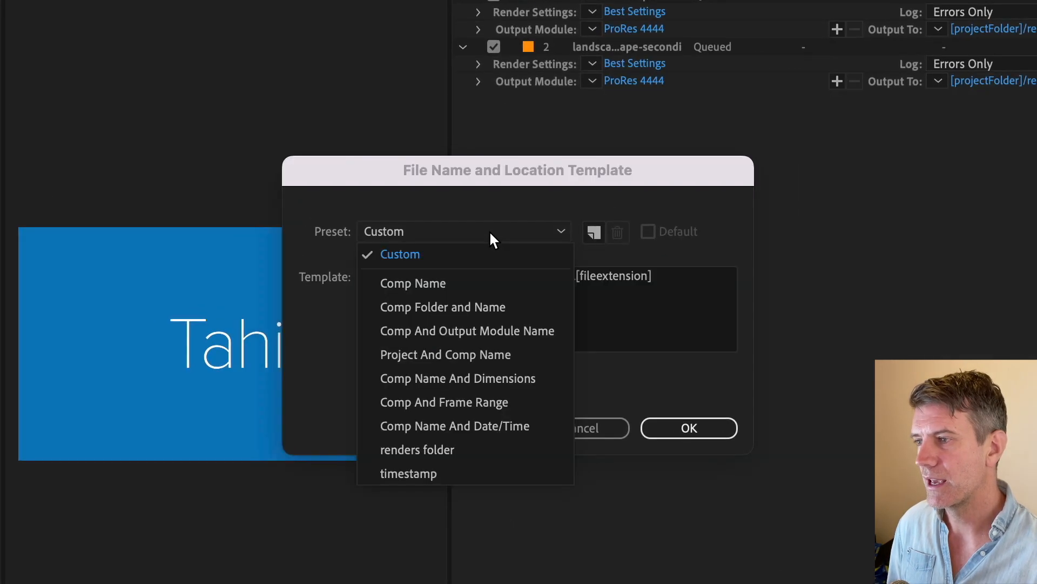
left_click(463, 448)
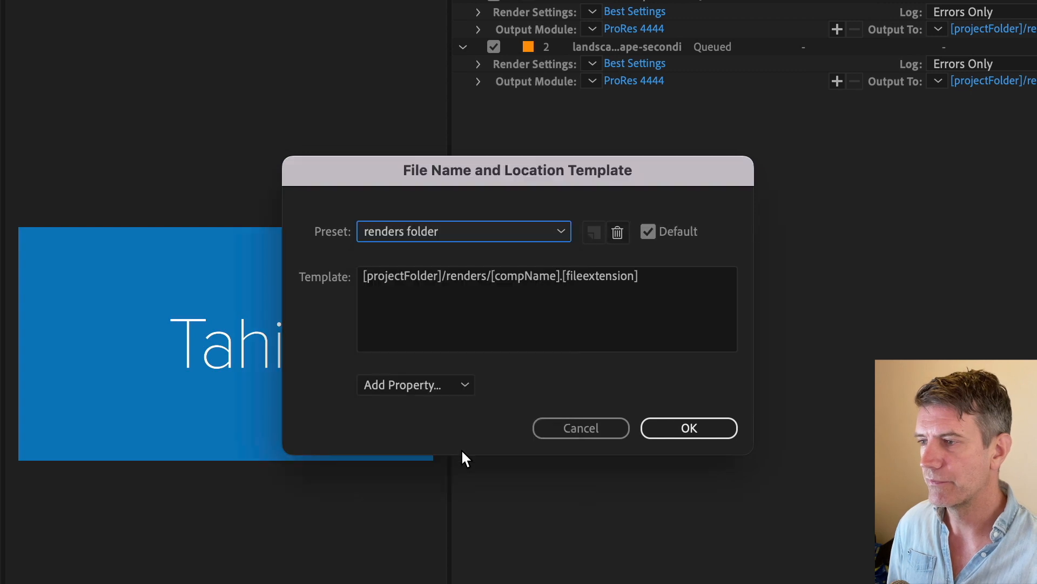
left_click(458, 231)
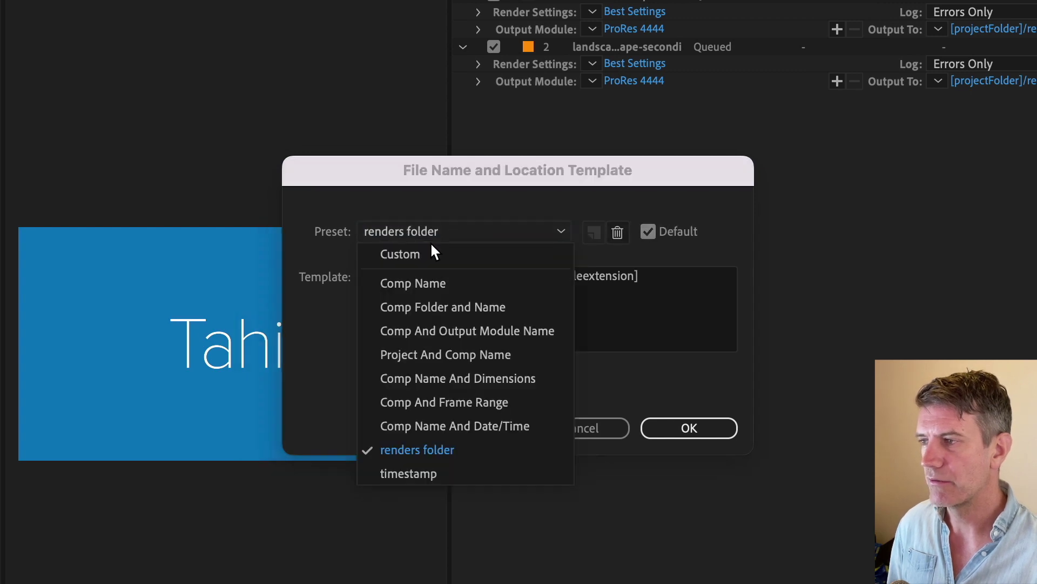
left_click(410, 476)
left_click(647, 231)
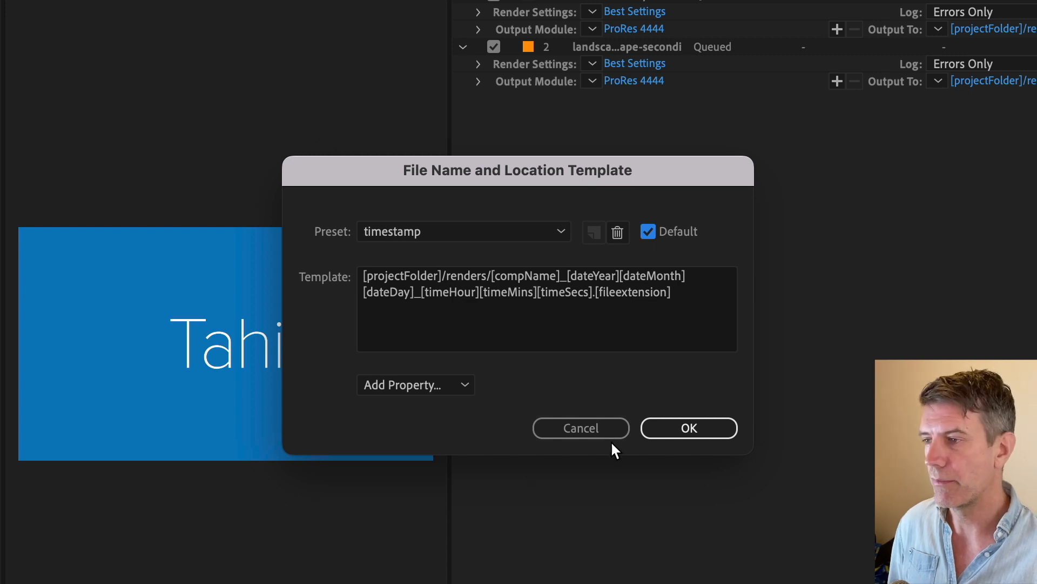
left_click(588, 429)
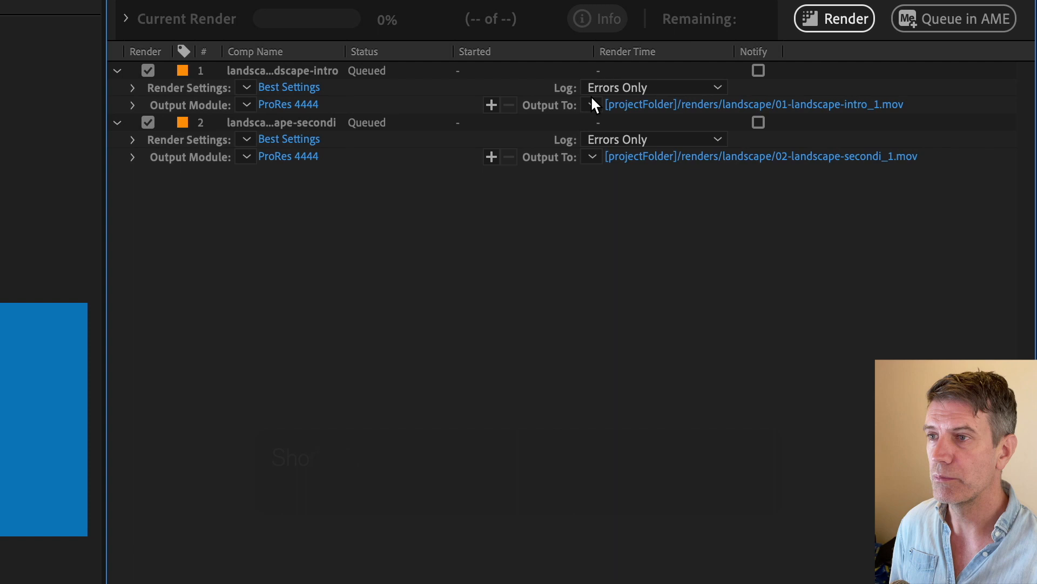
Command-click 'renders folder' in item 1's Output To menu to apply it and make it default
left_click(590, 104)
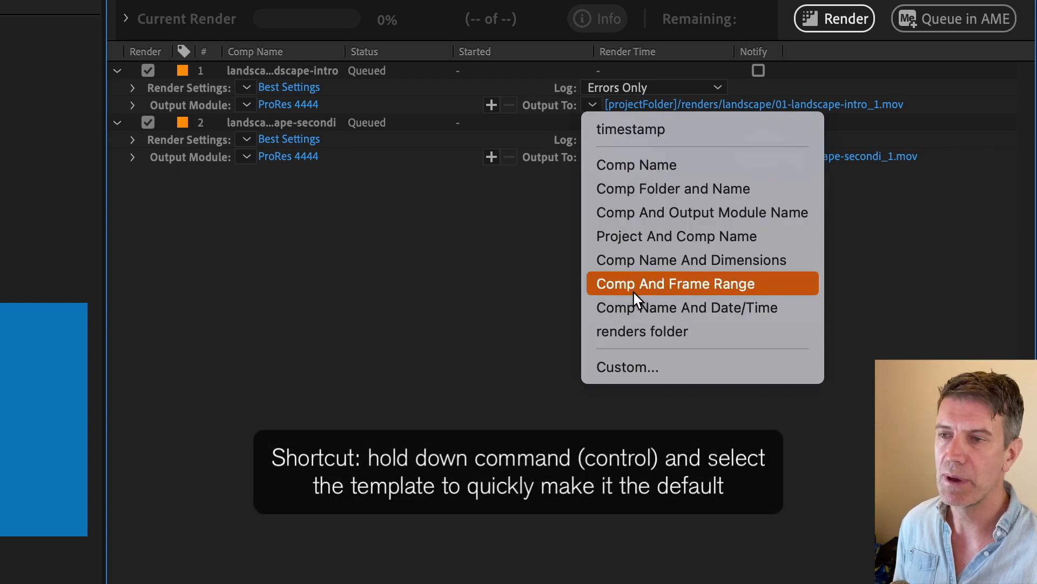
left_click(672, 331, "ctrl")
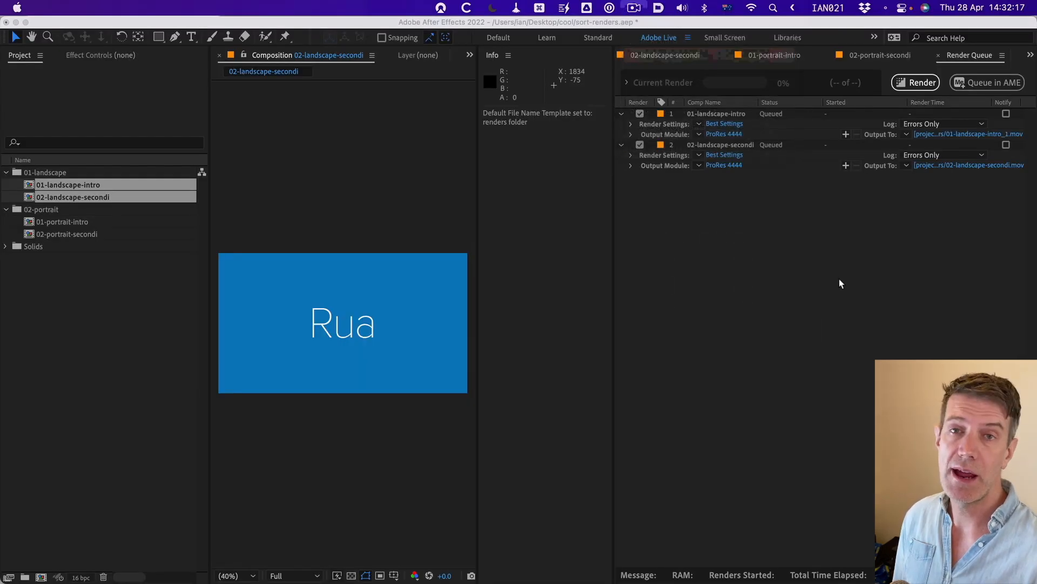
Bring up the Custom file name template dialog for the second render item
left_click(906, 165)
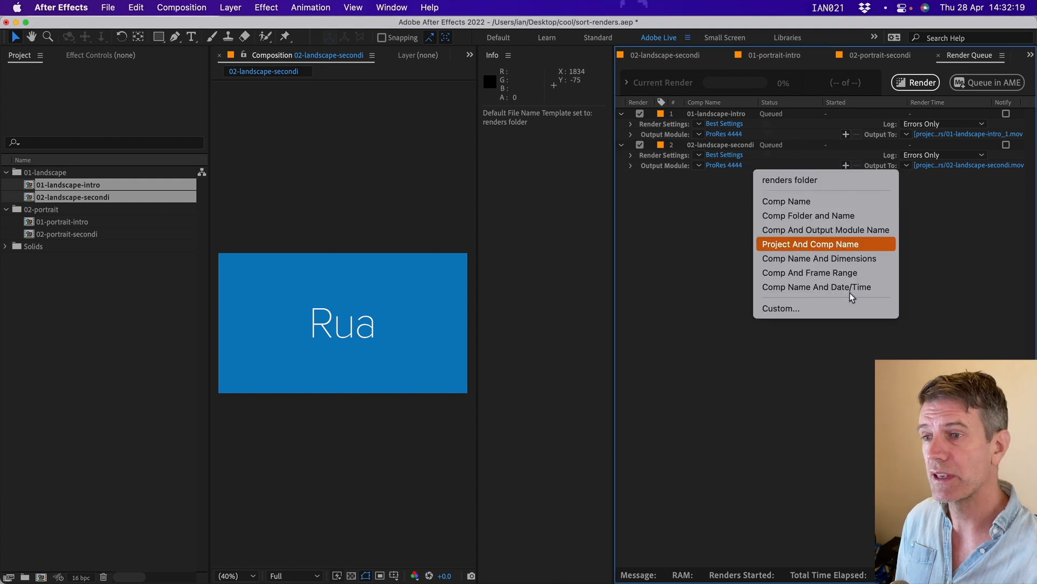
left_click(802, 312)
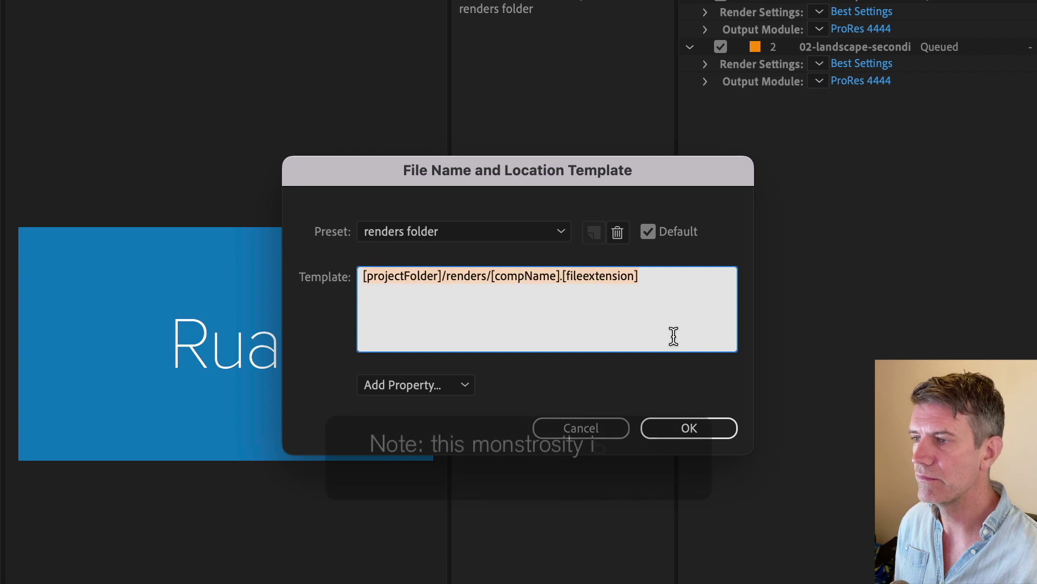
Paste the date-and-time template and save it as preset 'timestamp'
type("[projectFolder]/renders/[compName]_[dateYear][dateMonth][dateDay]_[timeHour][timeMins][timeSecs].[fileextension]")
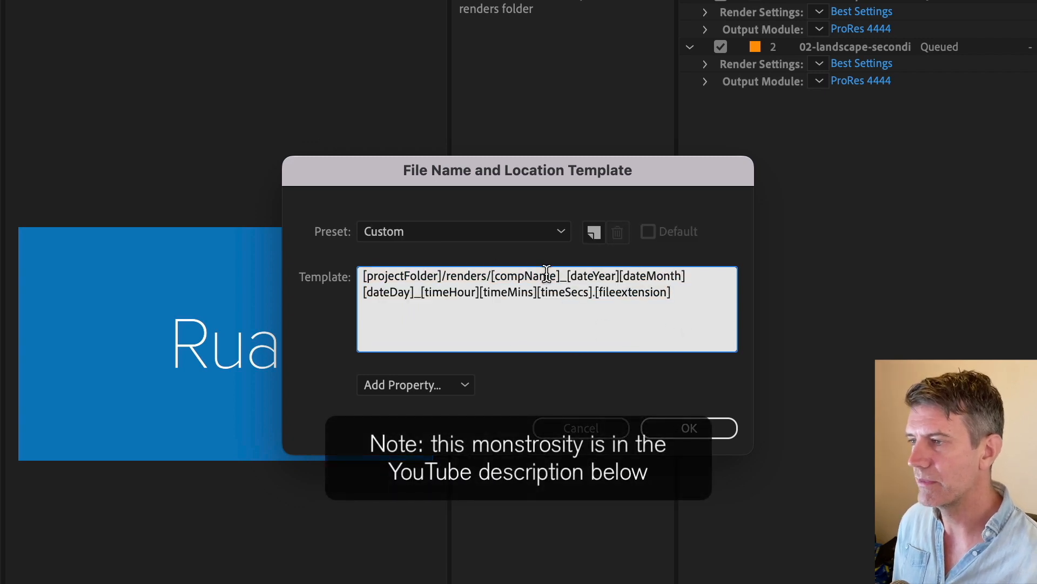
left_click(593, 232)
type("timestamp")
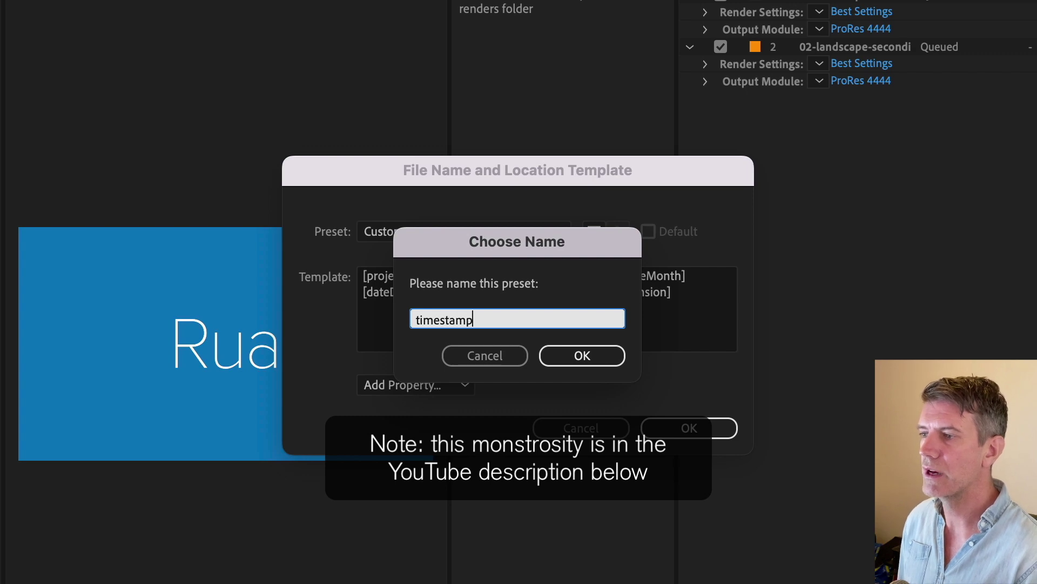
key("Return")
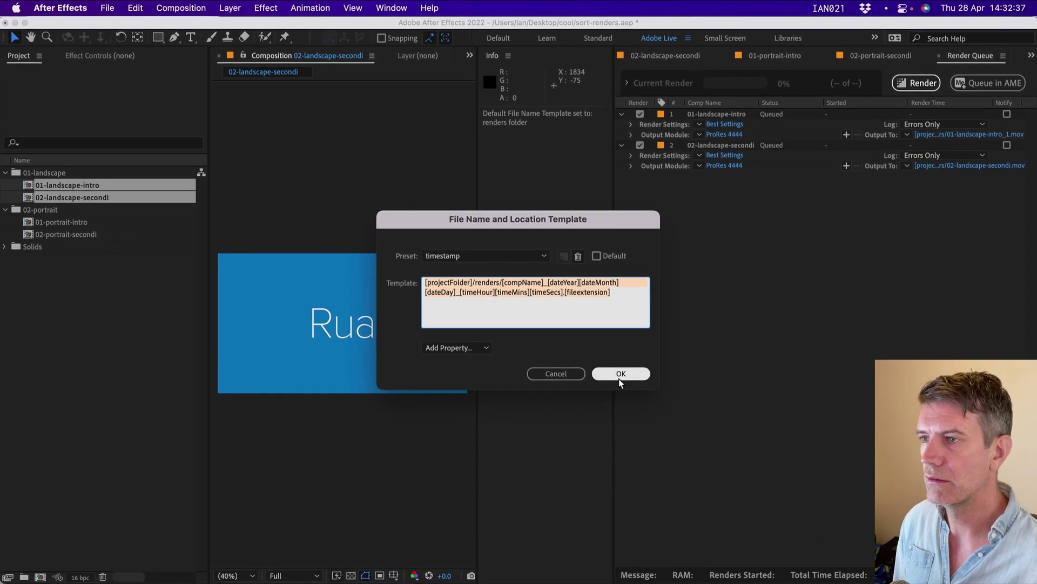
left_click(620, 373)
Apply 'timestamp' as default to the second item and render the queue
key("super+a")
left_click(907, 166)
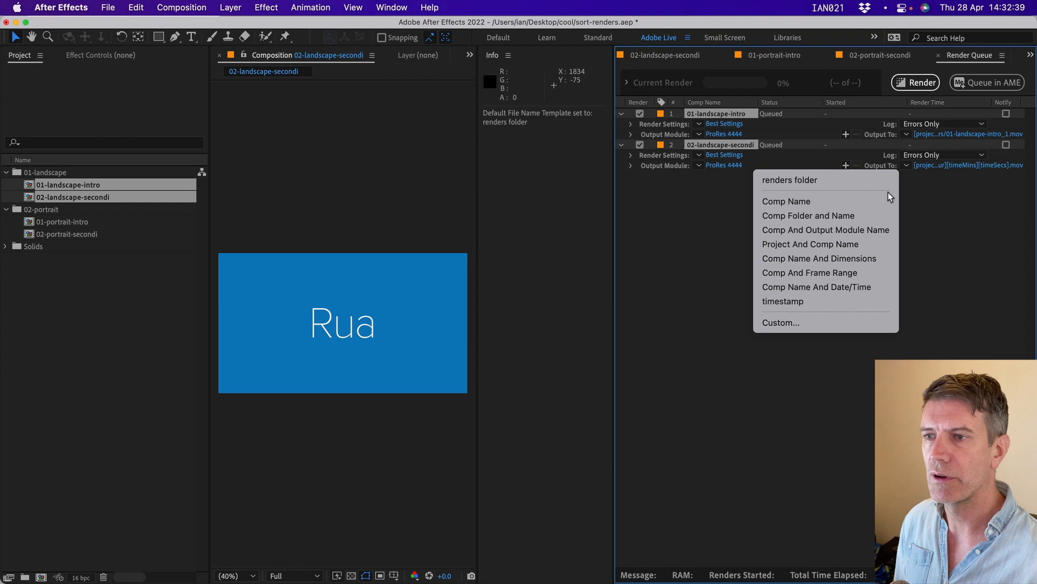
left_click(821, 301)
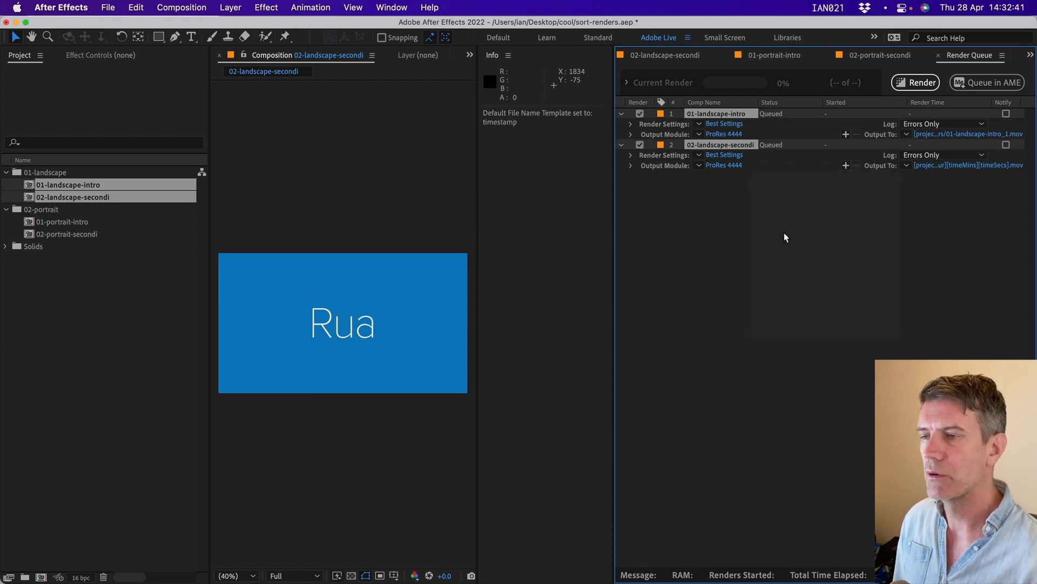
key("Return")
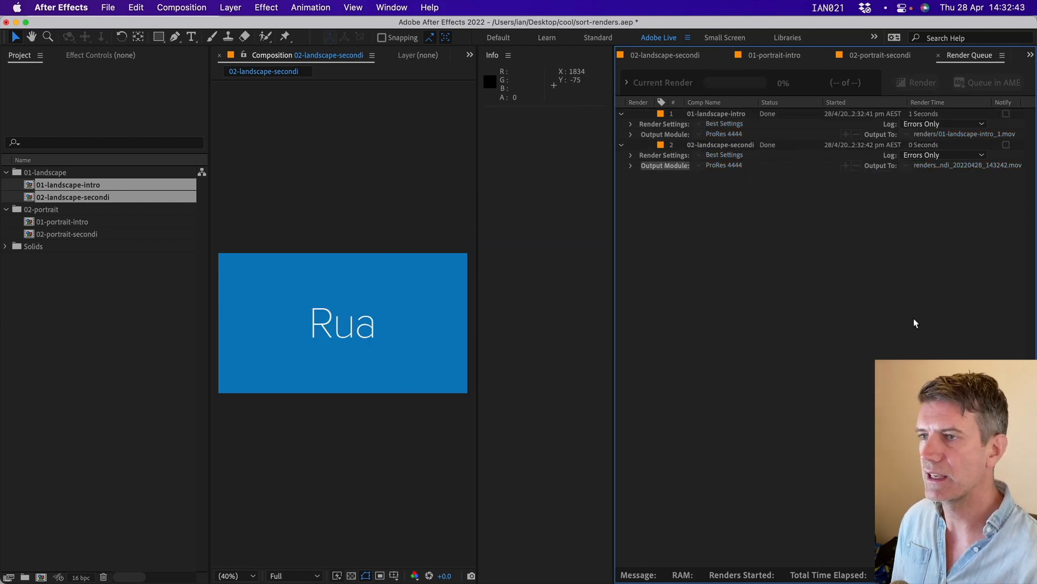
Check the renders folder in Finder, noting the timestamped 02-landscape-secondi duplicate, then return to After Effects
key("super+Tab")
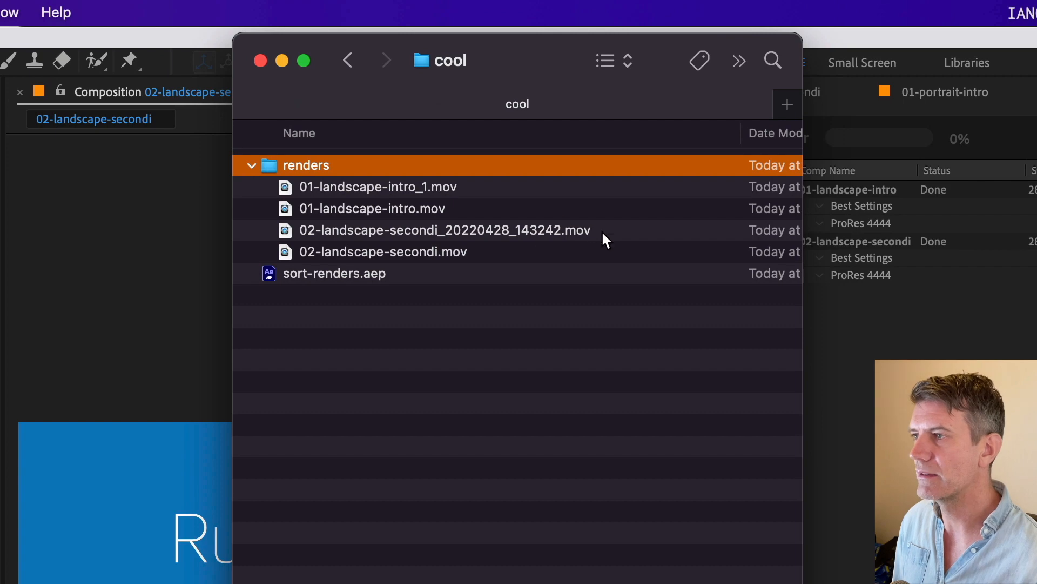
left_click(602, 233)
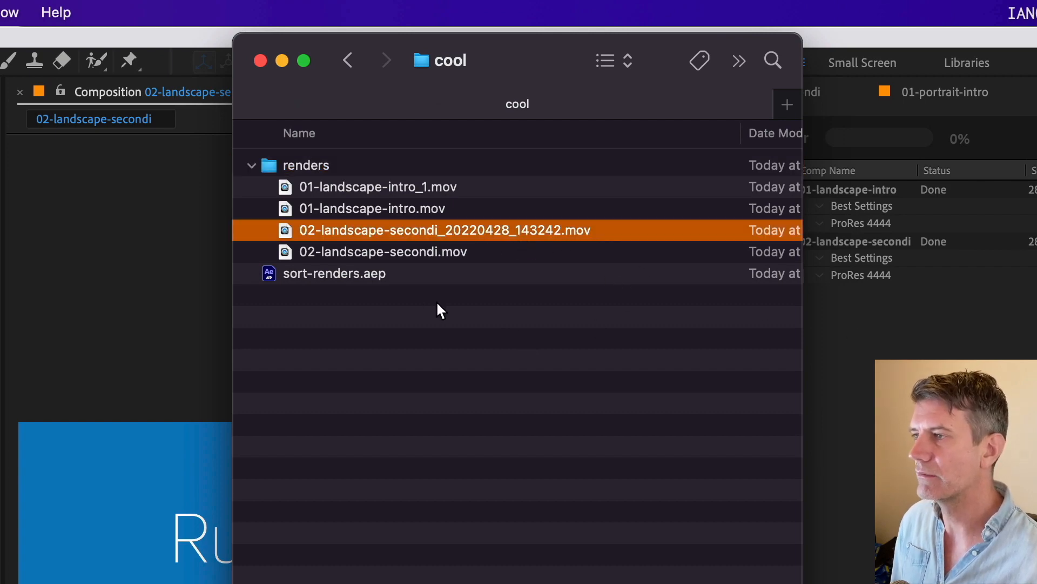
key("super+Tab")
Rename 01-landscape-intro to landscape/01-landscape-intro in the Project panel
left_click(121, 316)
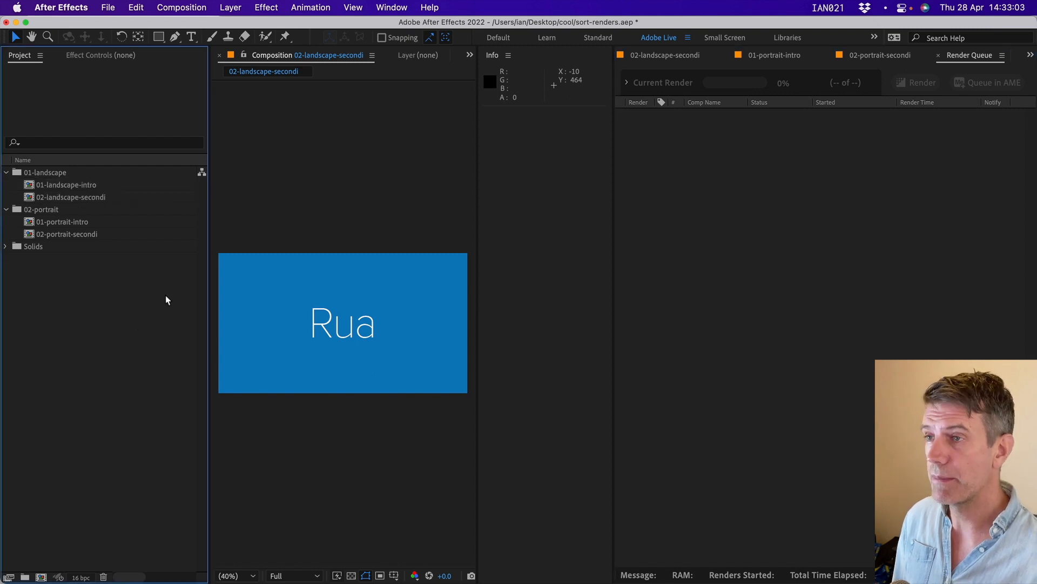
left_click(75, 185)
key("Return")
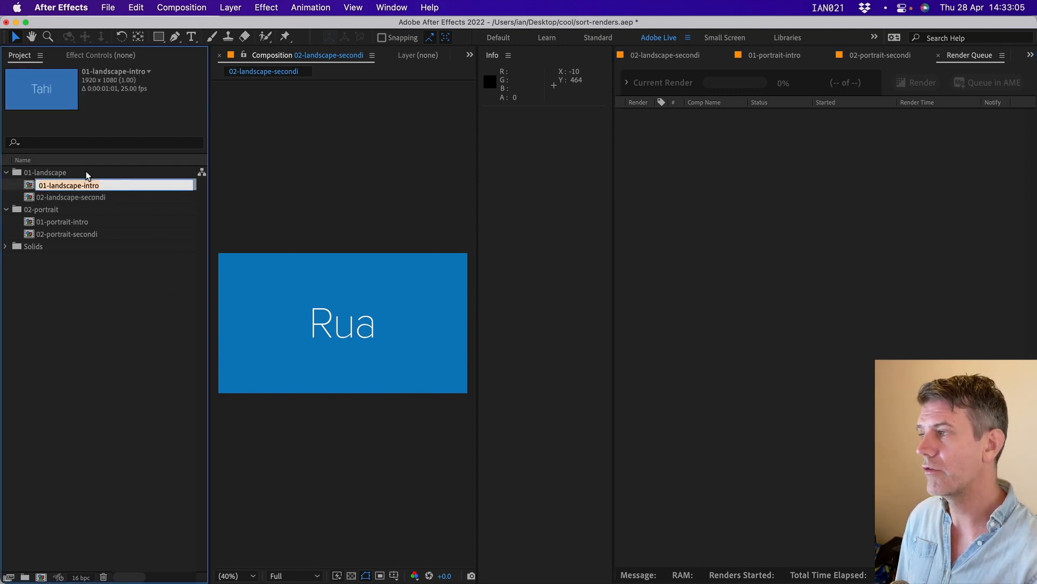
key("Left")
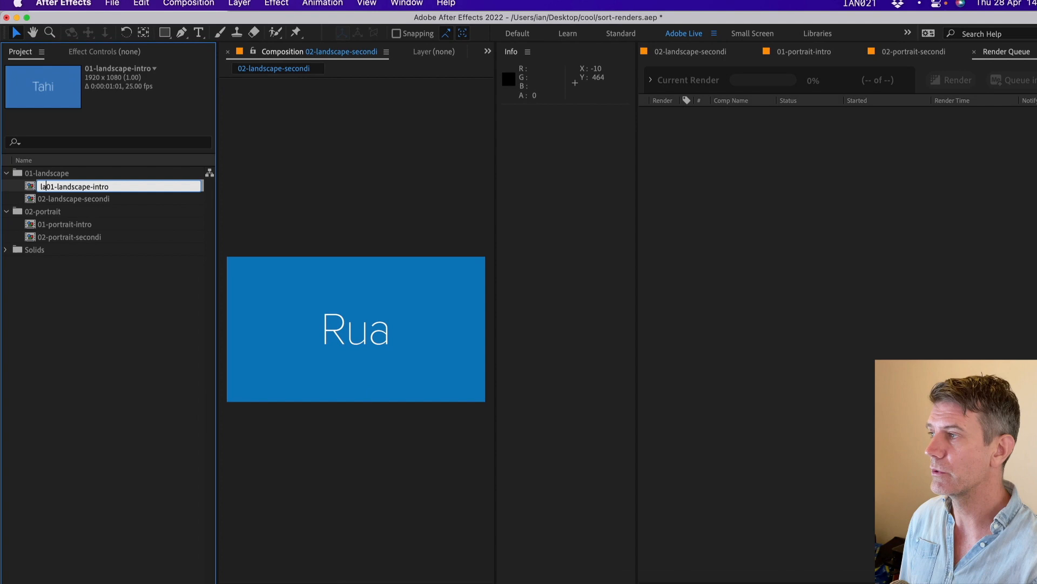
type("landscape")
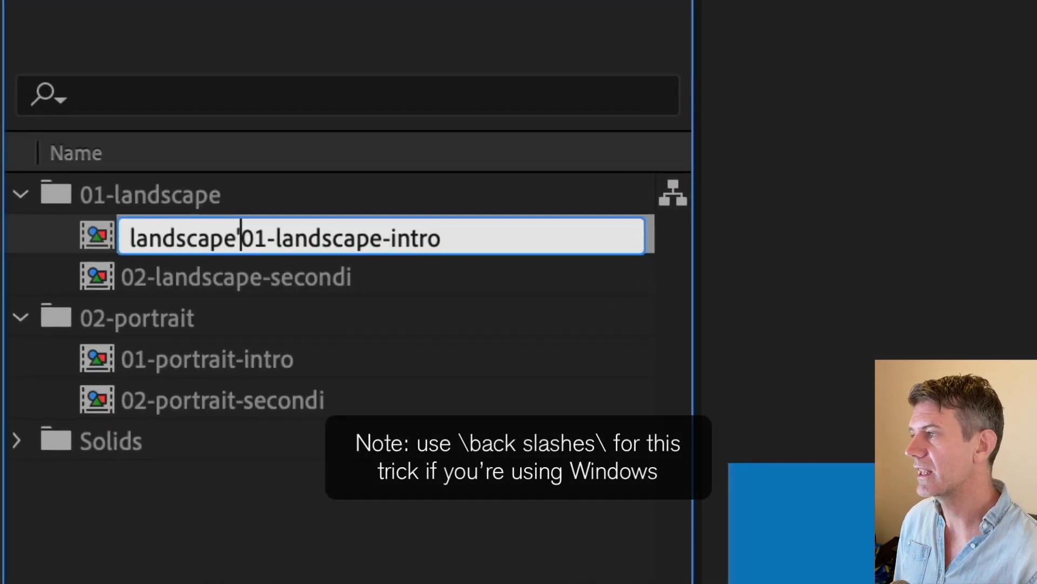
type("/")
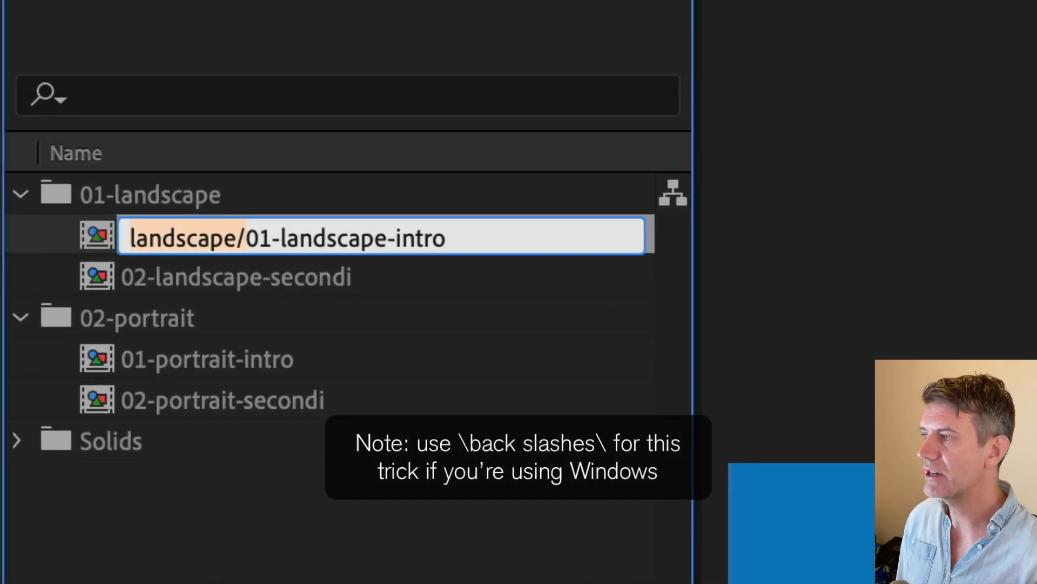
key("Return")
Rename 02-landscape-secondi to landscape/02-landscape-secondi
key("Up")
key("Return")
key("Home")
type("landscape/")
key("Return")
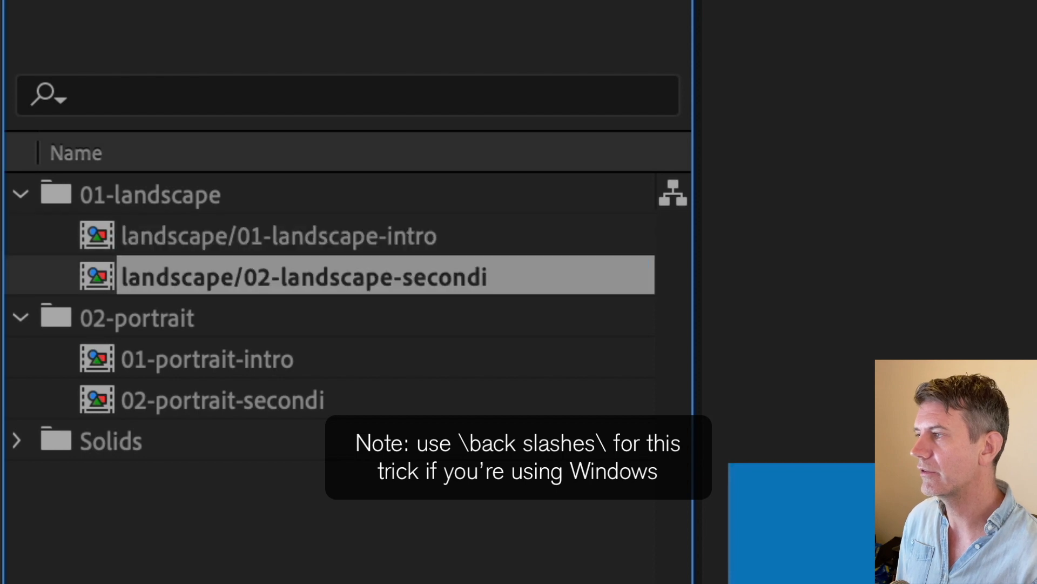
key("Down")
key("Down")
Rename 01-portrait-intro to portrait/01-portrait-intro, correcting a typo in the prefix
key("Return")
key("Home")
type("por")
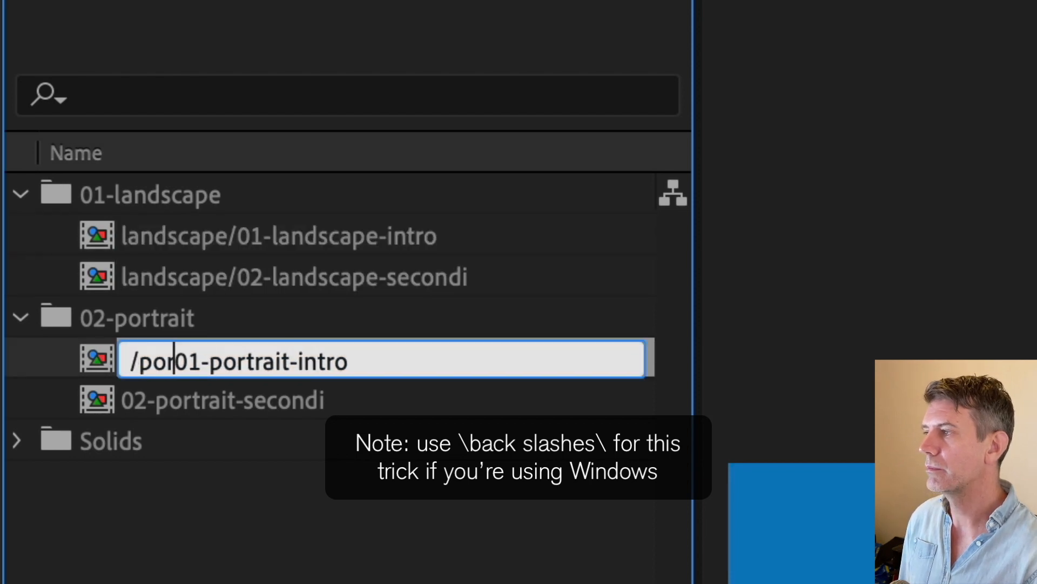
key("BackSpace")
key("BackSpace")
type("r")
key("BackSpace")
type("or")
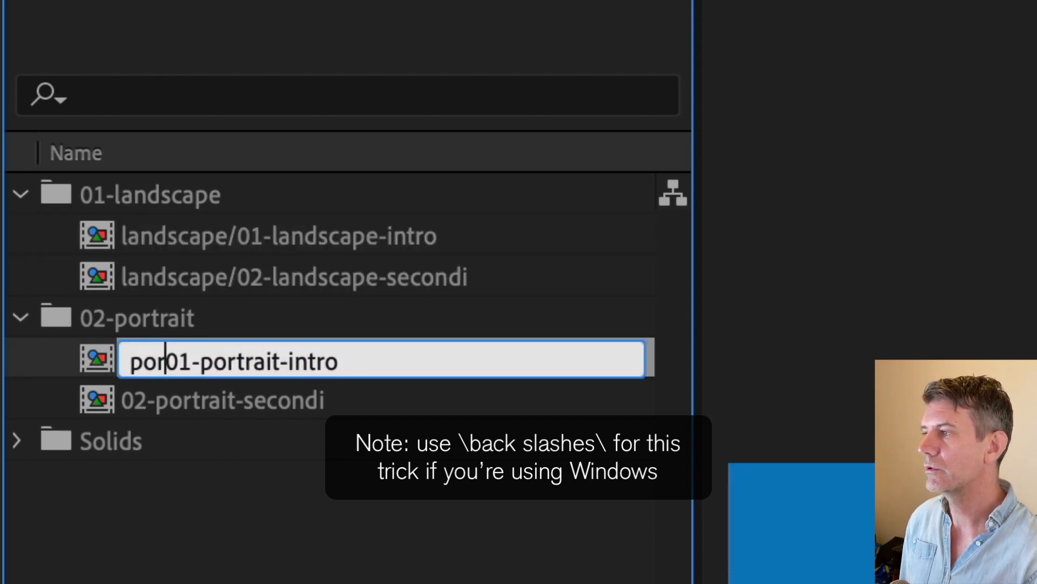
type("tai")
key("BackSpace")
key("BackSpace")
type("rait/")
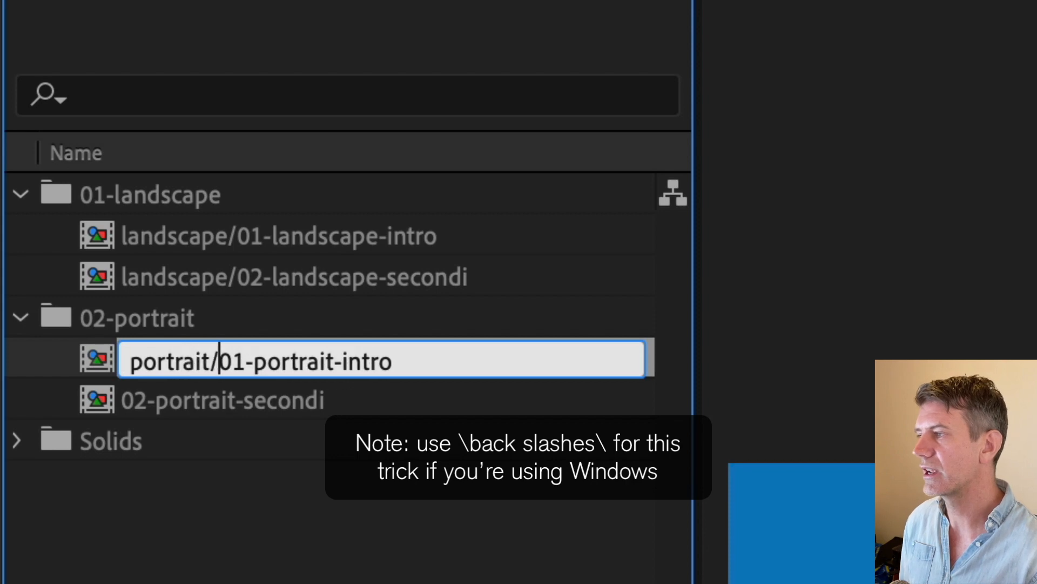
key("Return")
Rename 02-portrait-secondi to portrait/02-portrait-secondi
key("Up")
key("Return")
key("Up")
type("portrait/")
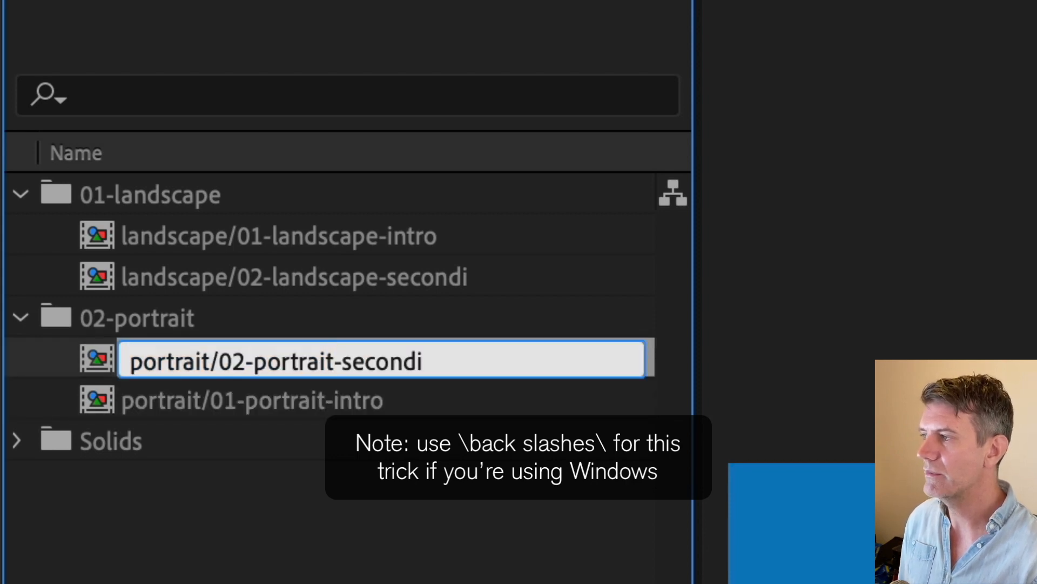
key("Return")
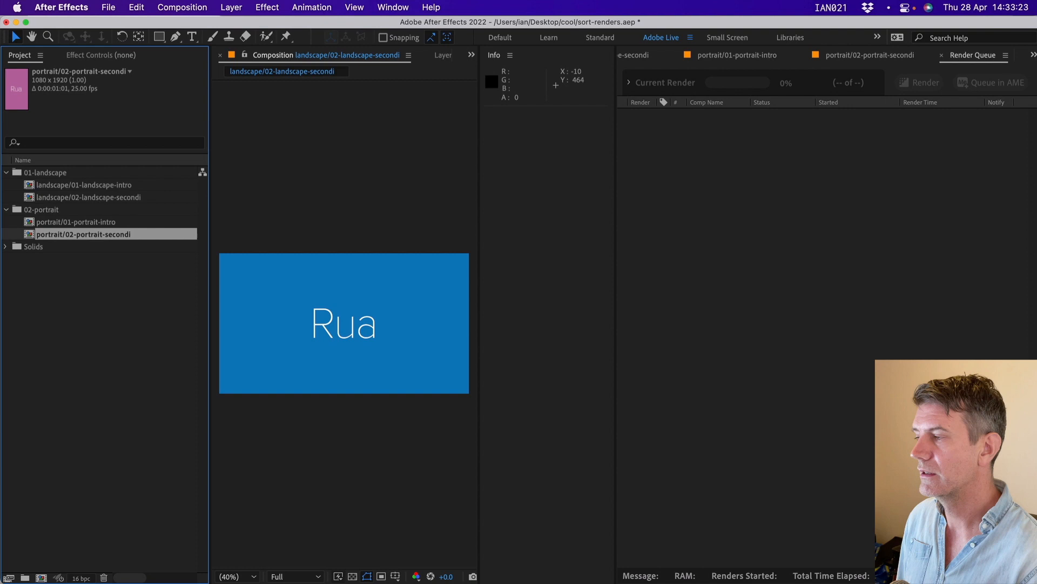
Add all four renamed comps to the render queue
left_click(210, 236)
left_click(211, 277, "shift")
left_click(81, 222, "shift")
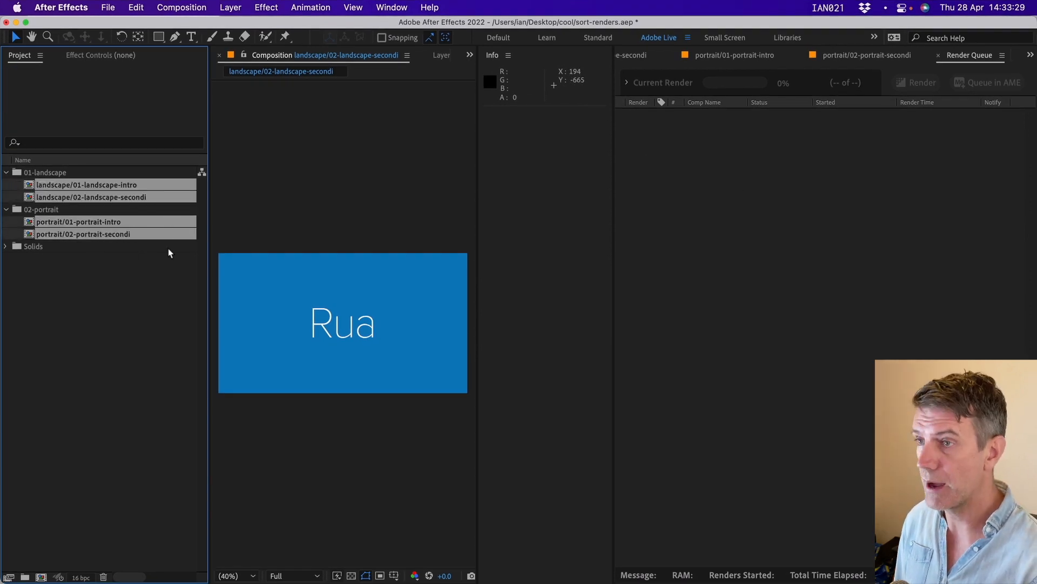
key("ctrl+m")
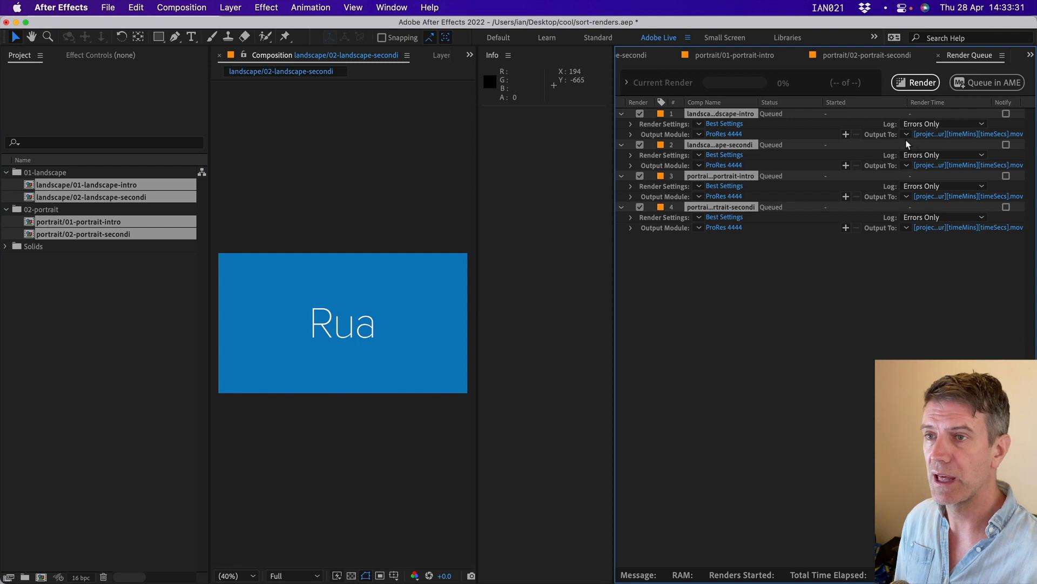
Apply the 'renders folder' output naming template and make it the default
left_click(906, 134)
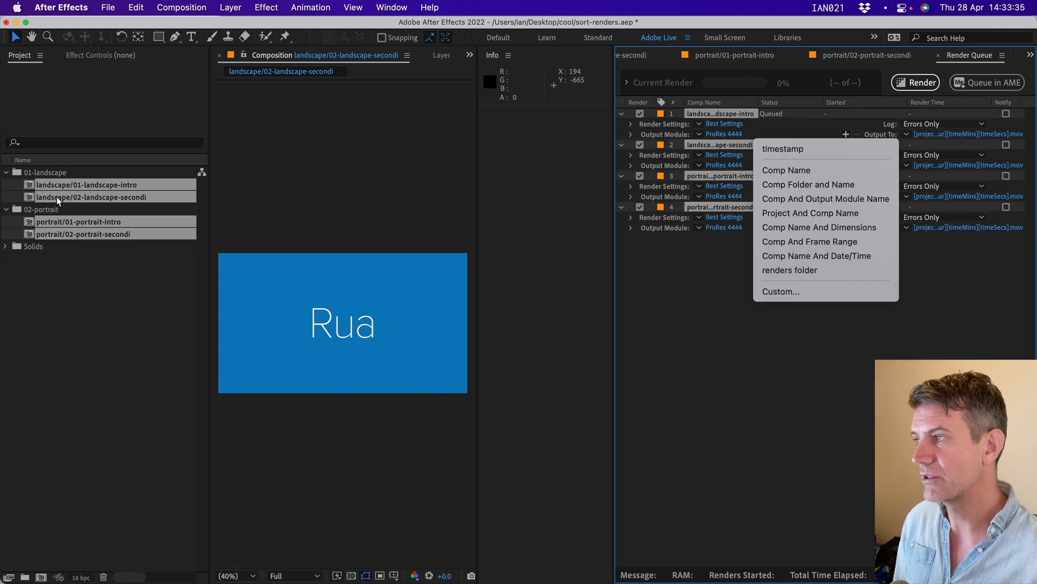
left_click(820, 272)
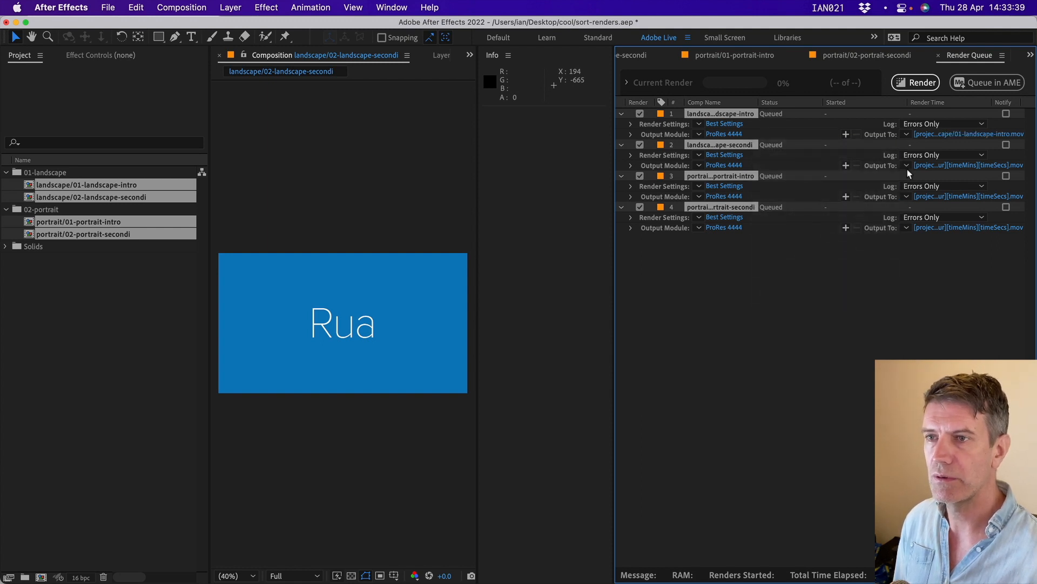
left_click(907, 134)
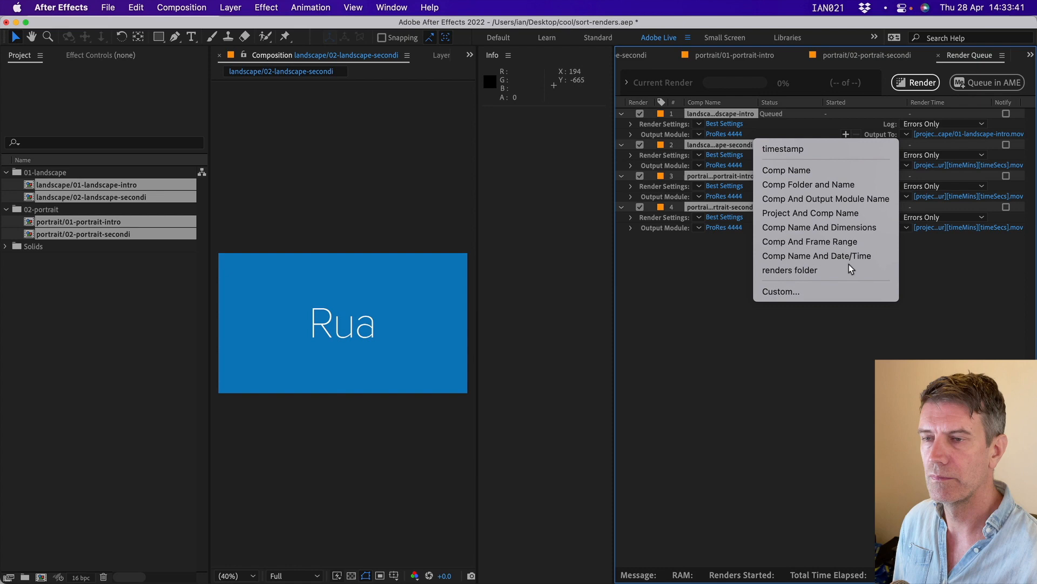
left_click(787, 268, "super")
Clear the queue, re-queue the four comps with the new default template, and render them
key("super+a")
key("Delete")
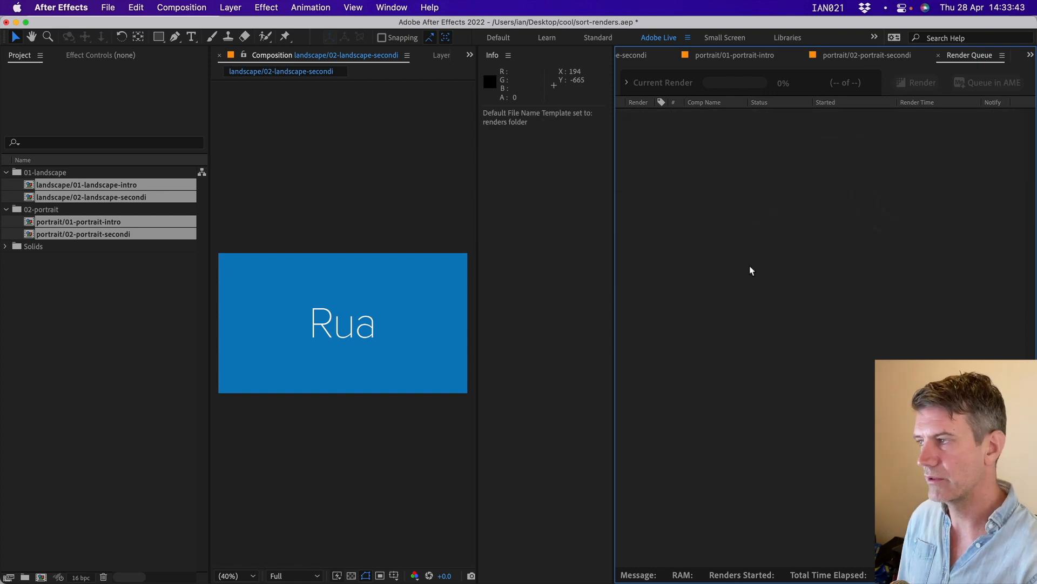
key("super+n")
key("Escape")
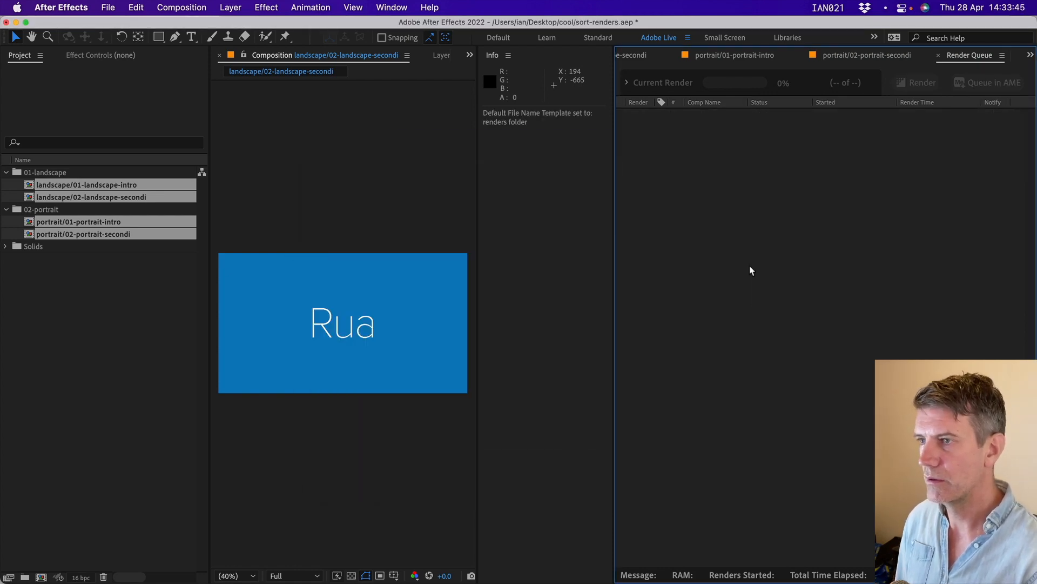
key("super+m")
key("Return")
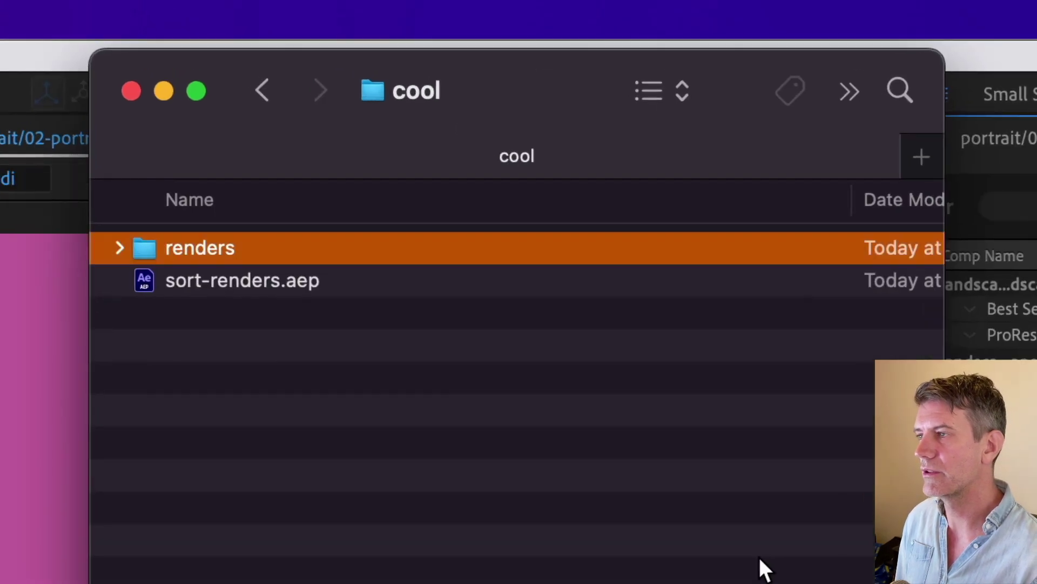
Expand renders and its landscape and portrait subfolders in Finder to show the sorted movies
key("Right")
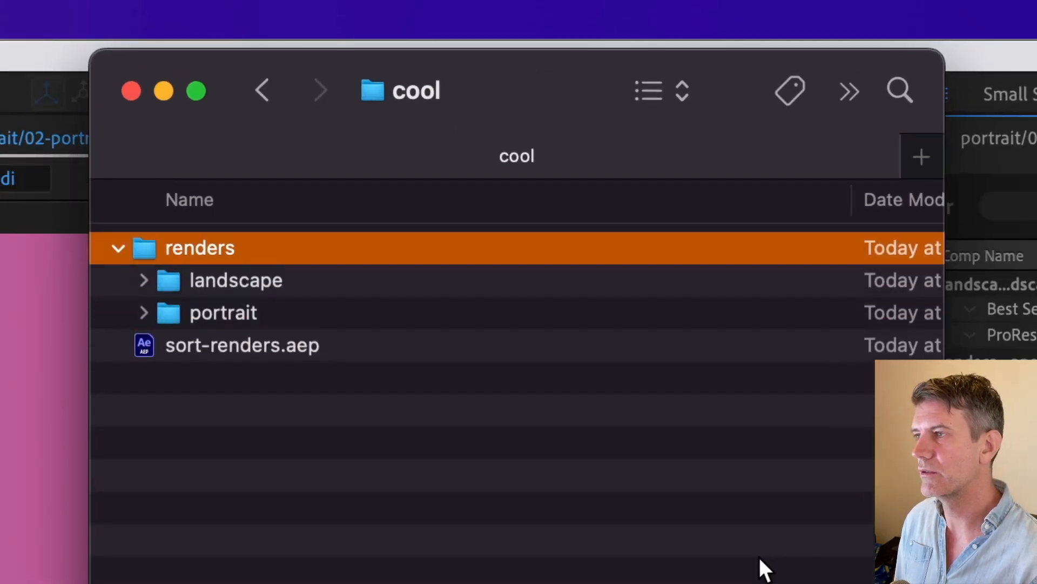
key("Down")
key("Right")
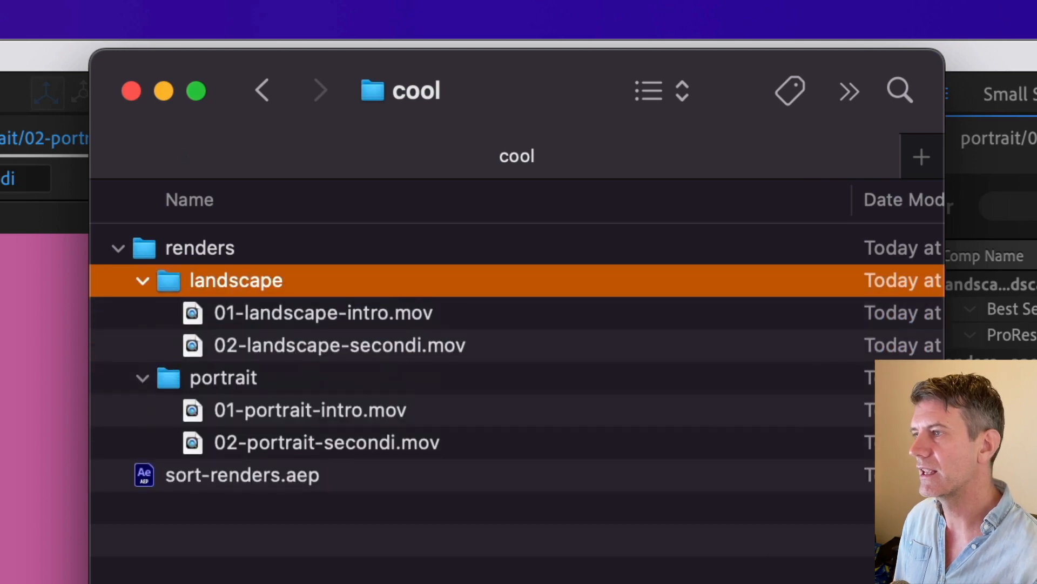
key("super+Tab")
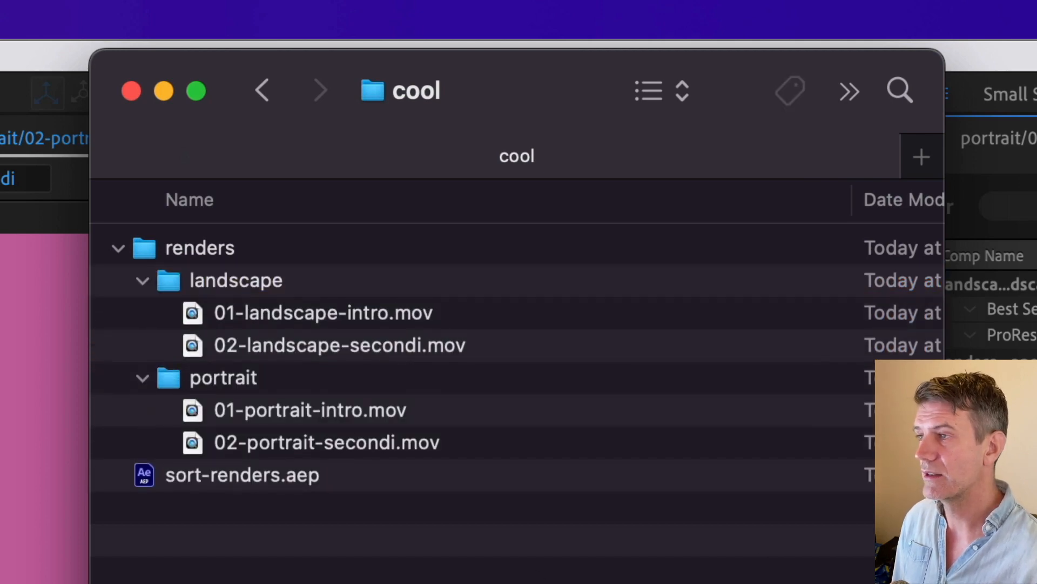